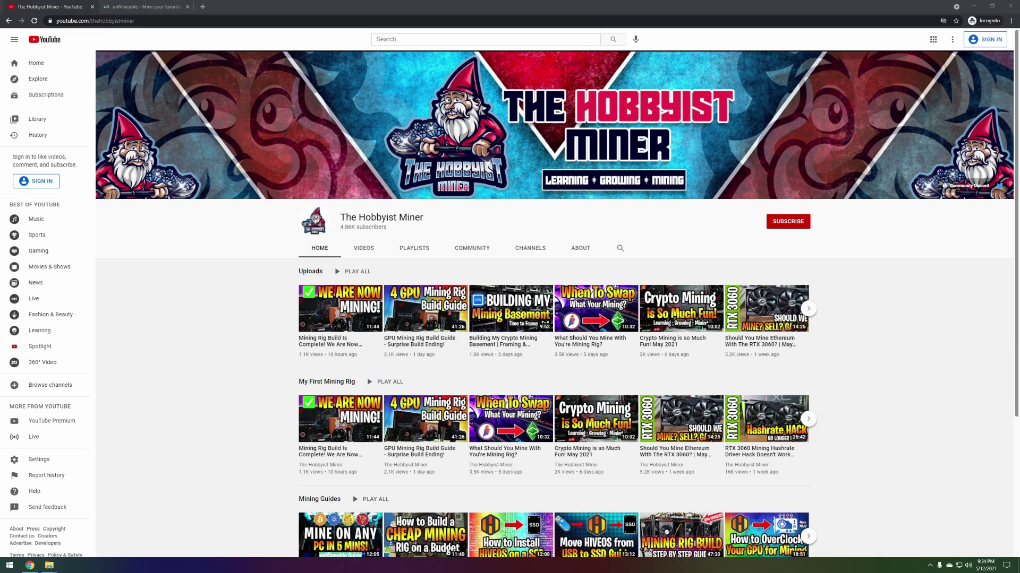
Download the v1.1.0-beta Win 64bits main zip from the unMineable miner page and open its download options
scroll(282, 449, down, 2)
scroll(282, 449, down, 3)
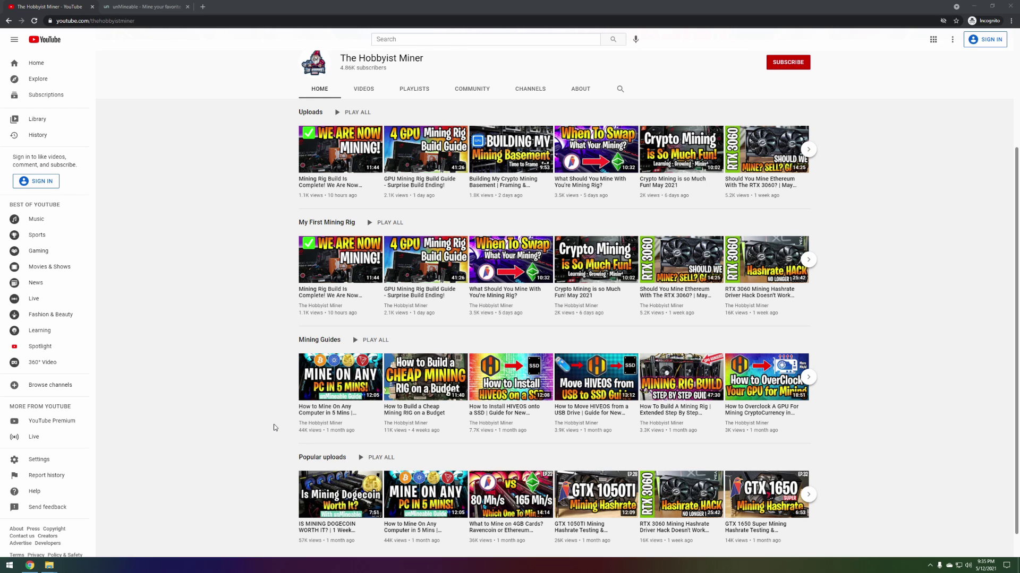
scroll(345, 435, down, 1)
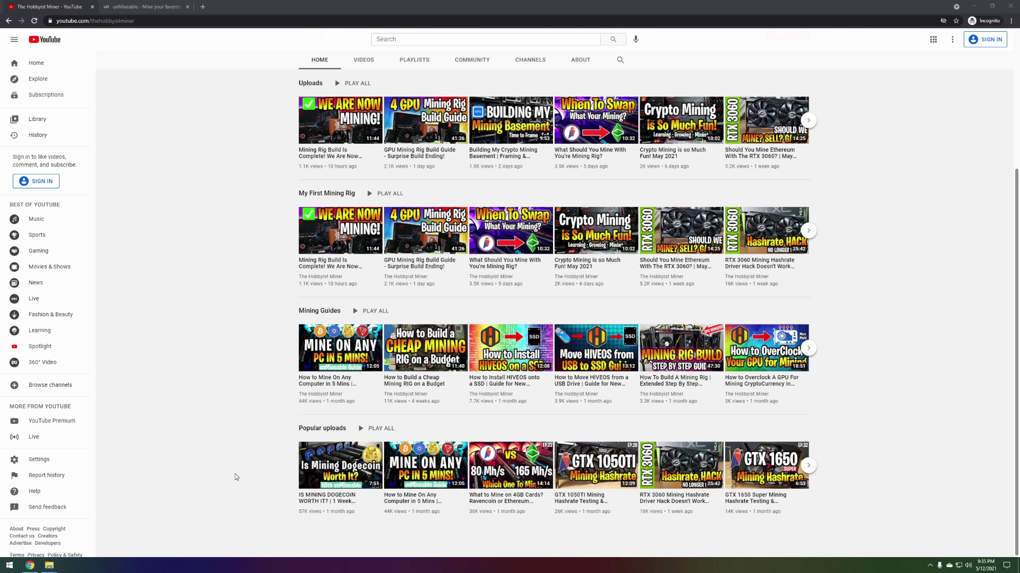
scroll(235, 474, up, 4)
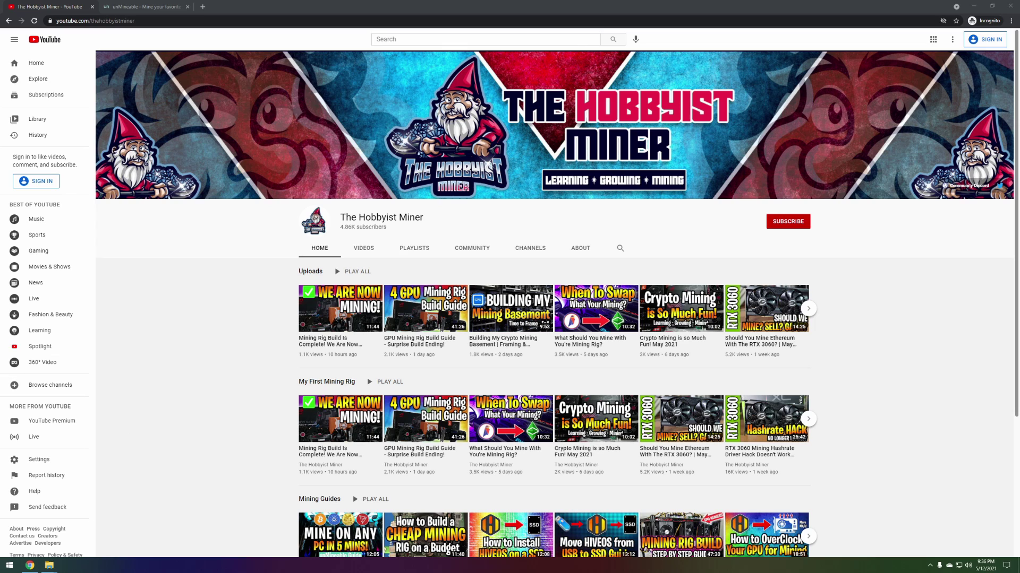
click(137, 9)
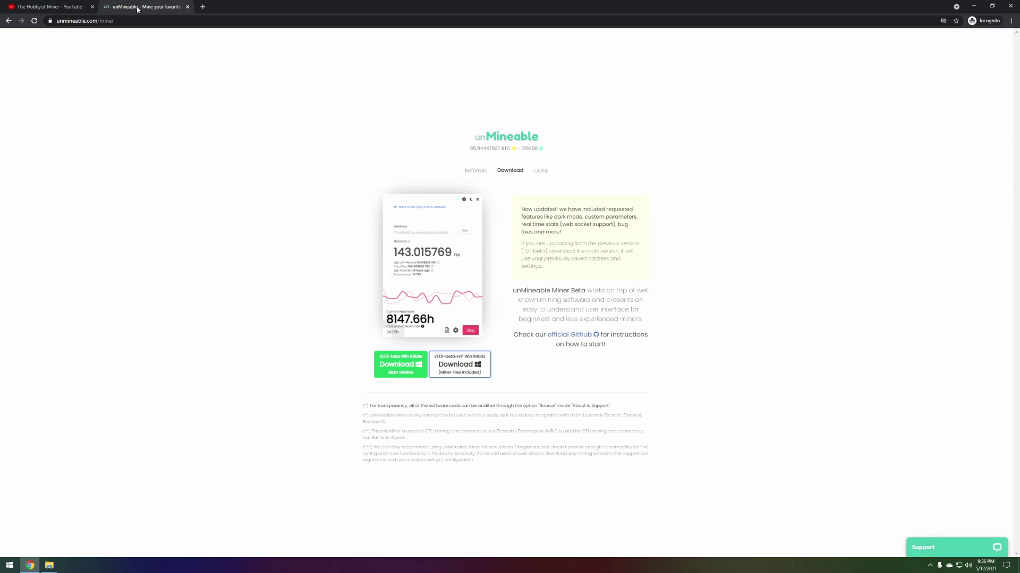
click(498, 138)
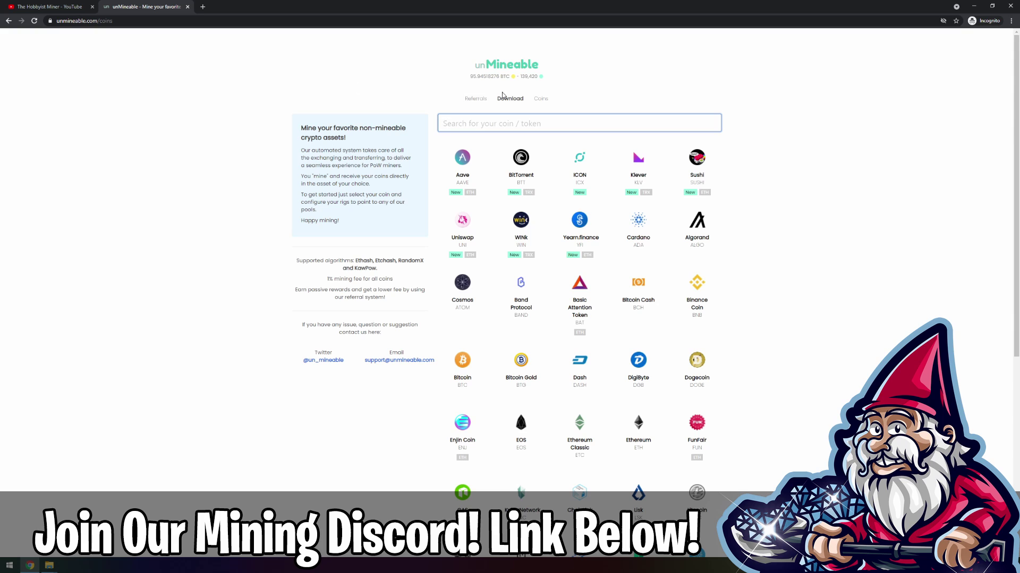
click(515, 101)
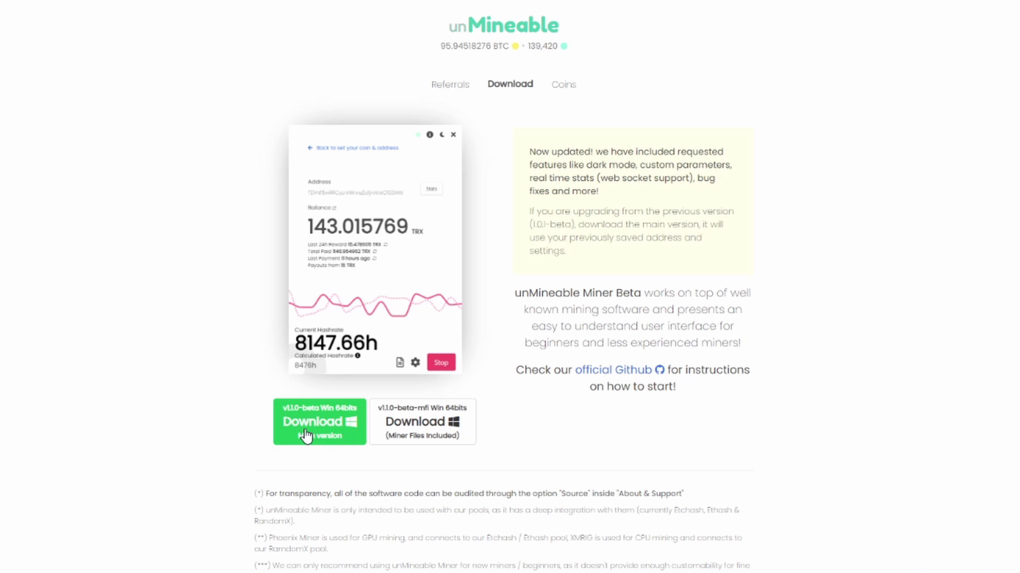
scroll(310, 451, down, 1)
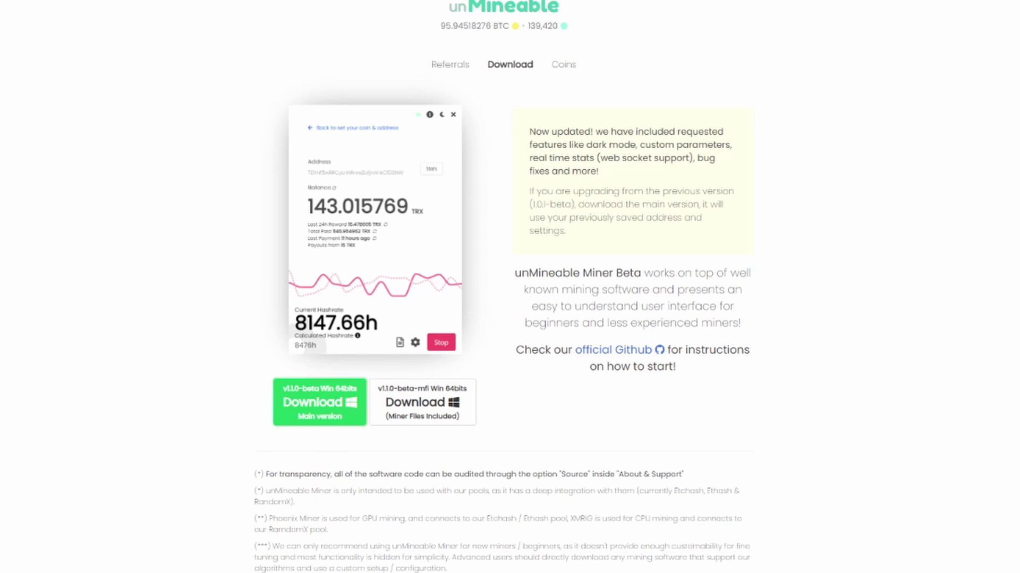
click(243, 494)
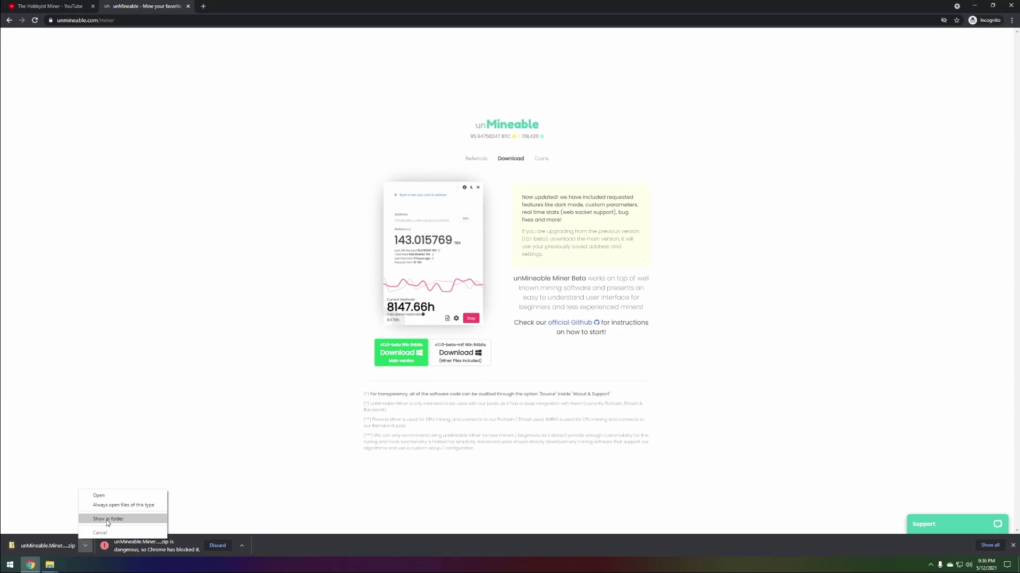
Extract unMineable.Miner.1.1.0-beta-main.zip into a same-named folder in Downloads and select that folder
click(108, 520)
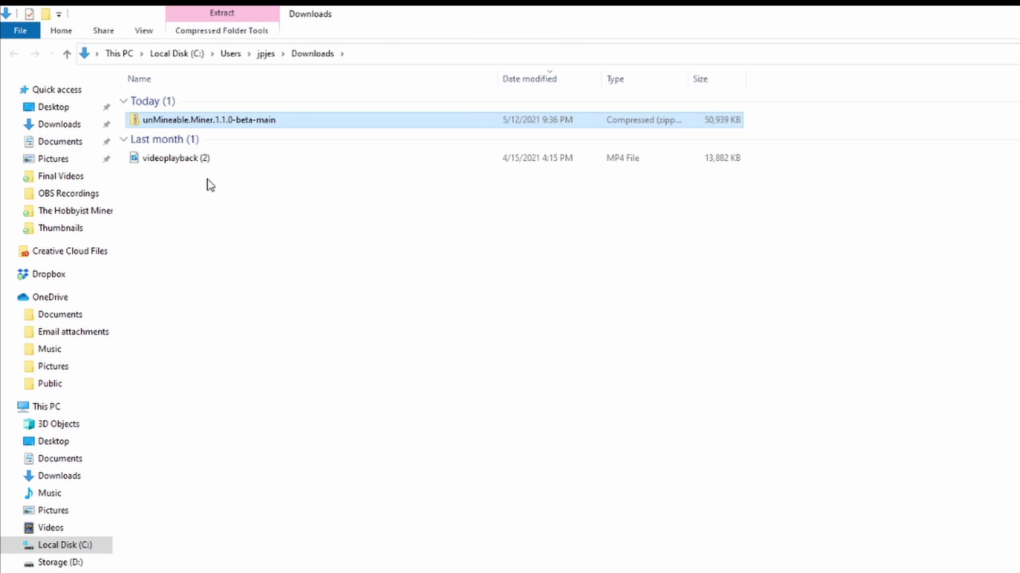
right_click(236, 119)
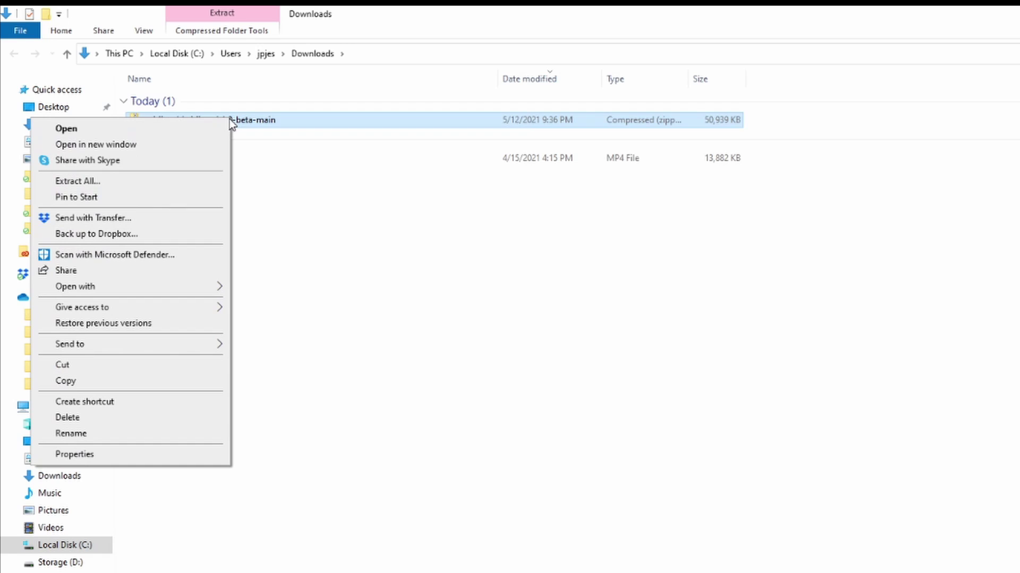
click(174, 176)
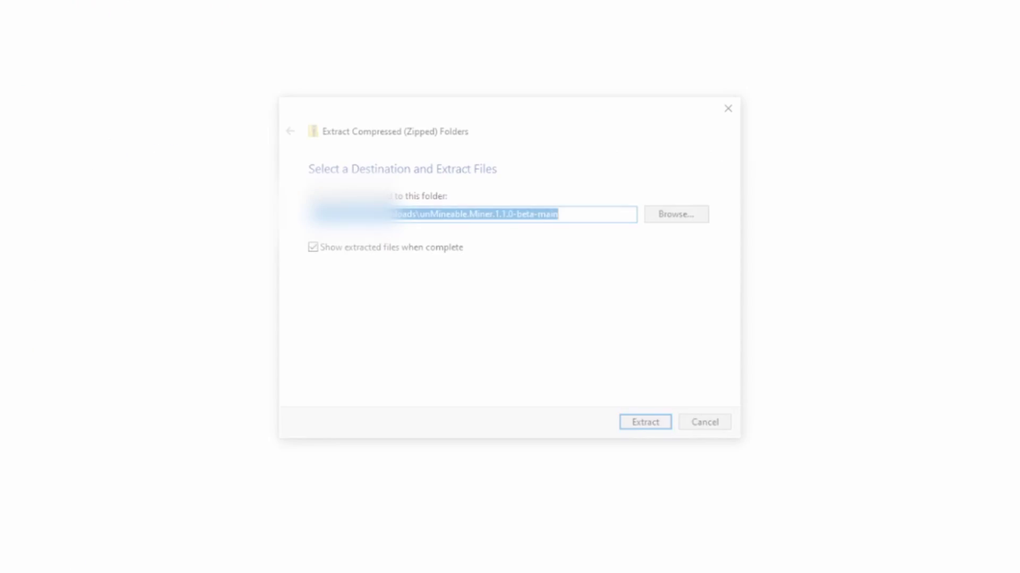
click(646, 425)
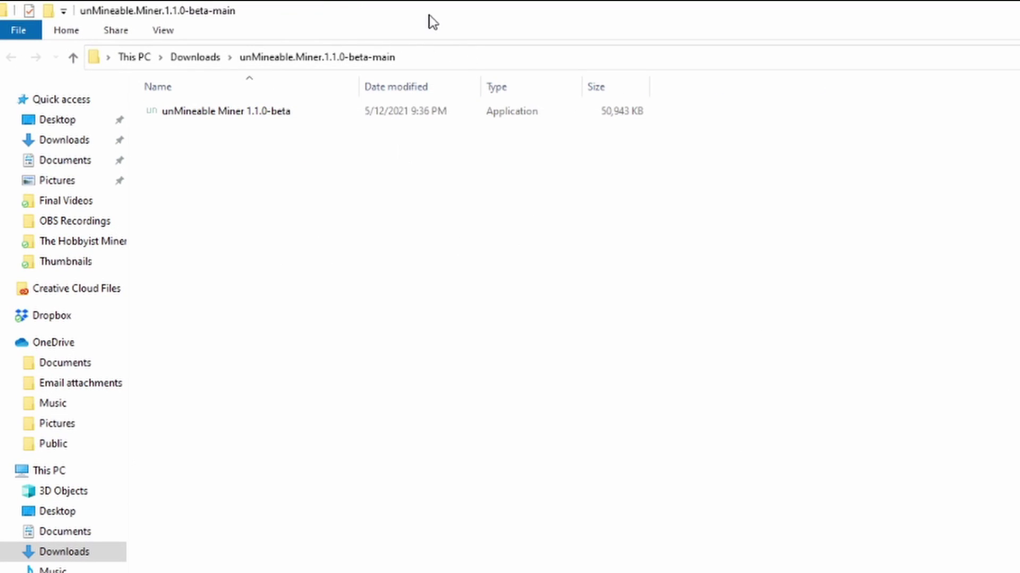
drag(395, 21, 650, 329)
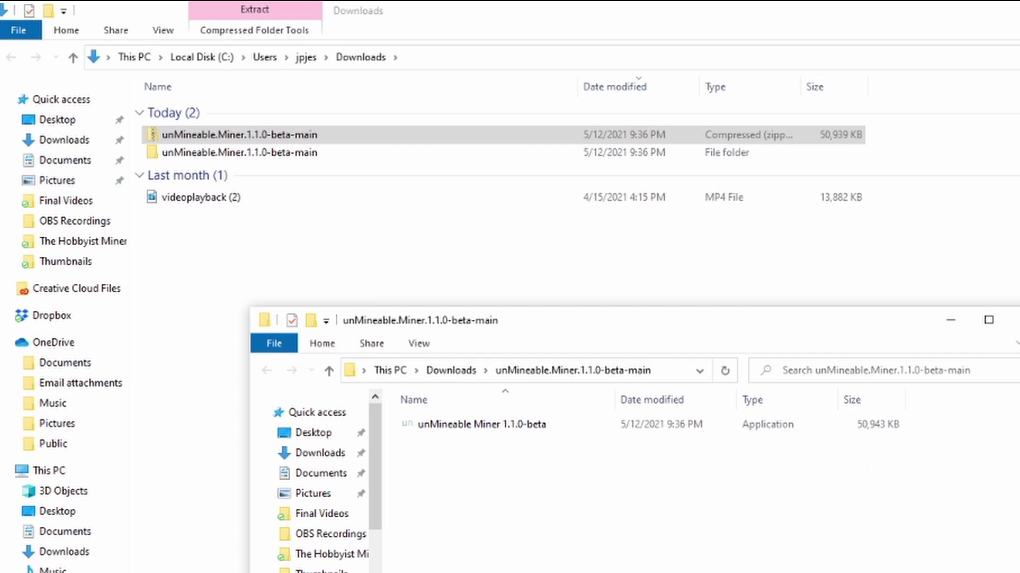
click(1016, 322)
click(224, 157)
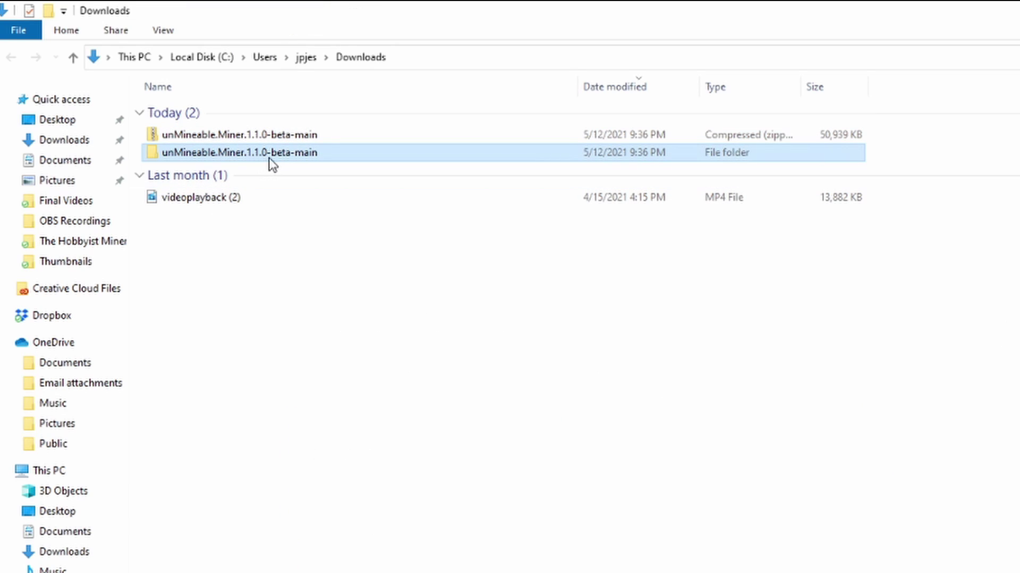
Run unMineable Miner 1.1.0-beta past the Windows warning and pick Graphics Card (GPU) mining
double_click(217, 155)
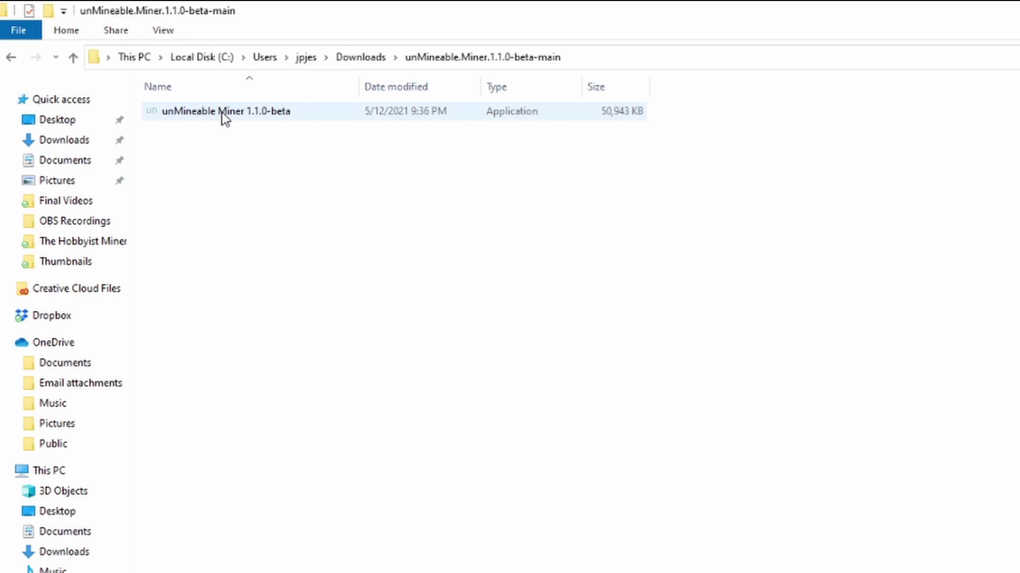
double_click(222, 113)
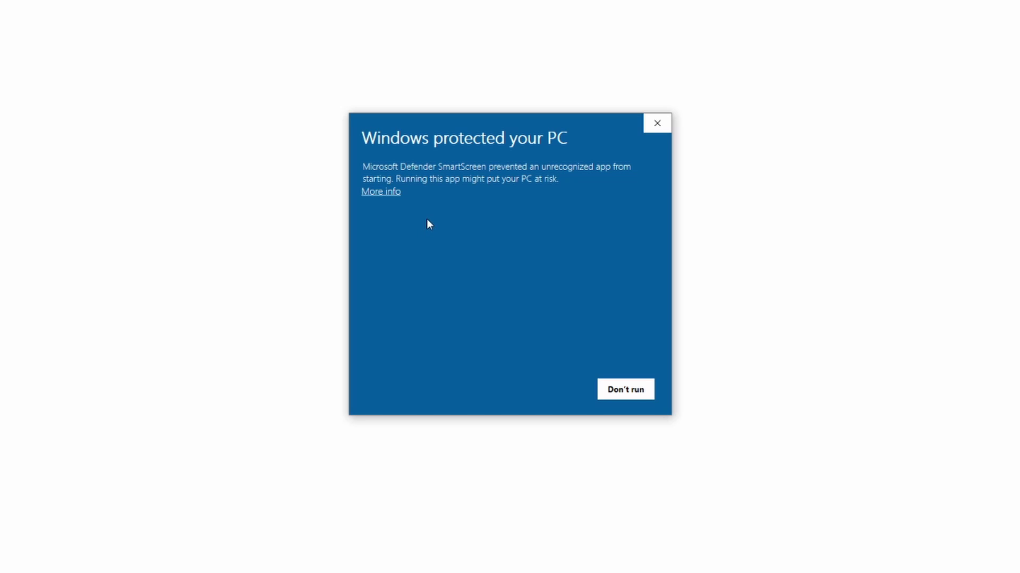
click(381, 194)
click(550, 393)
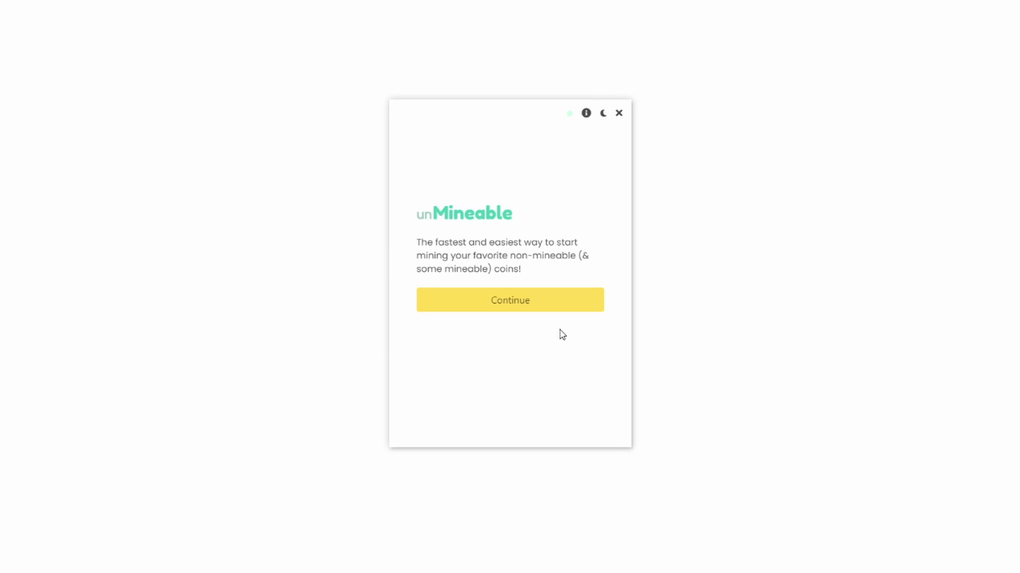
click(512, 309)
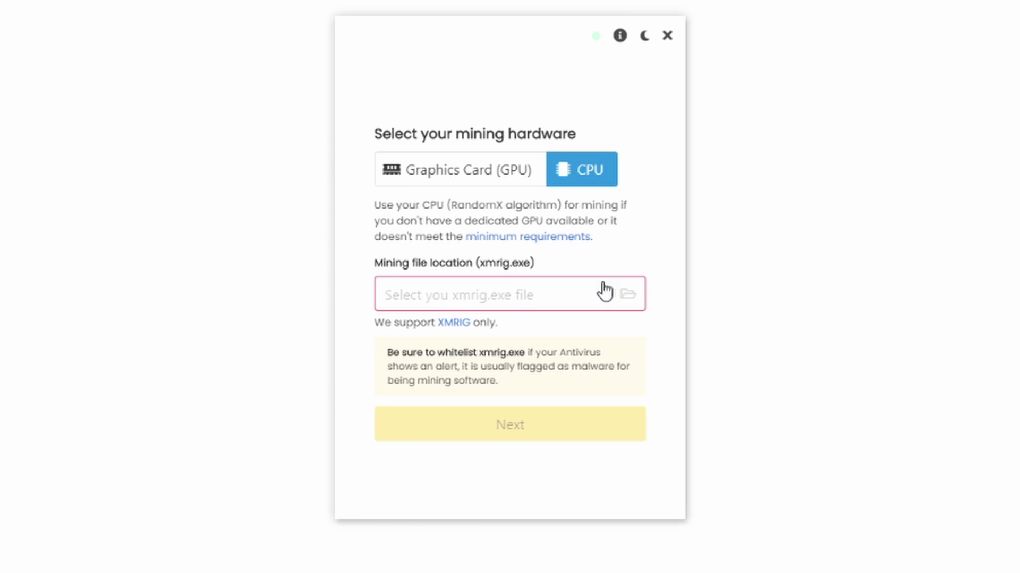
click(468, 189)
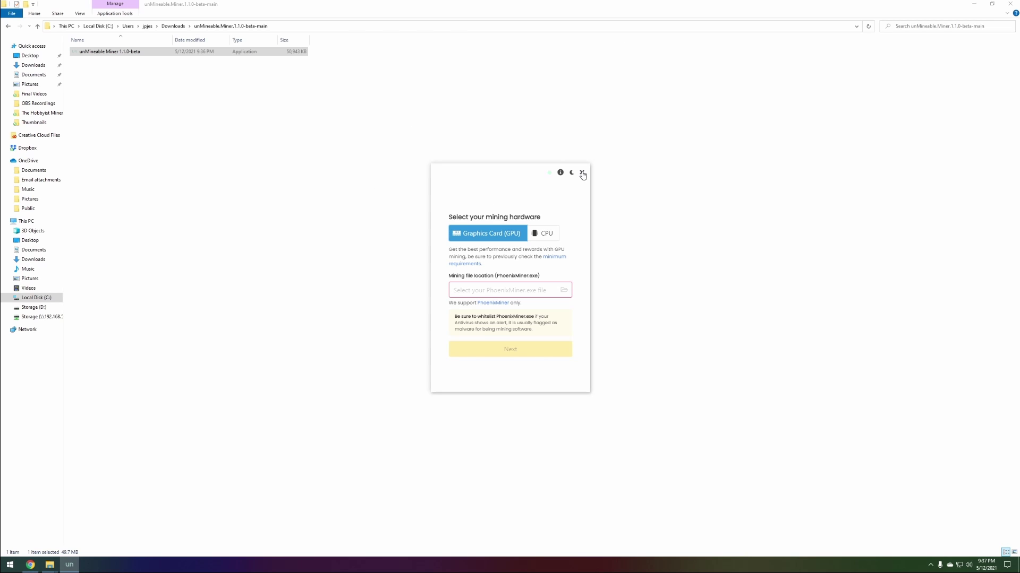
Close the miner, delete the 1.1.0-beta-main zip and folder from Downloads, and return to Chrome
click(583, 175)
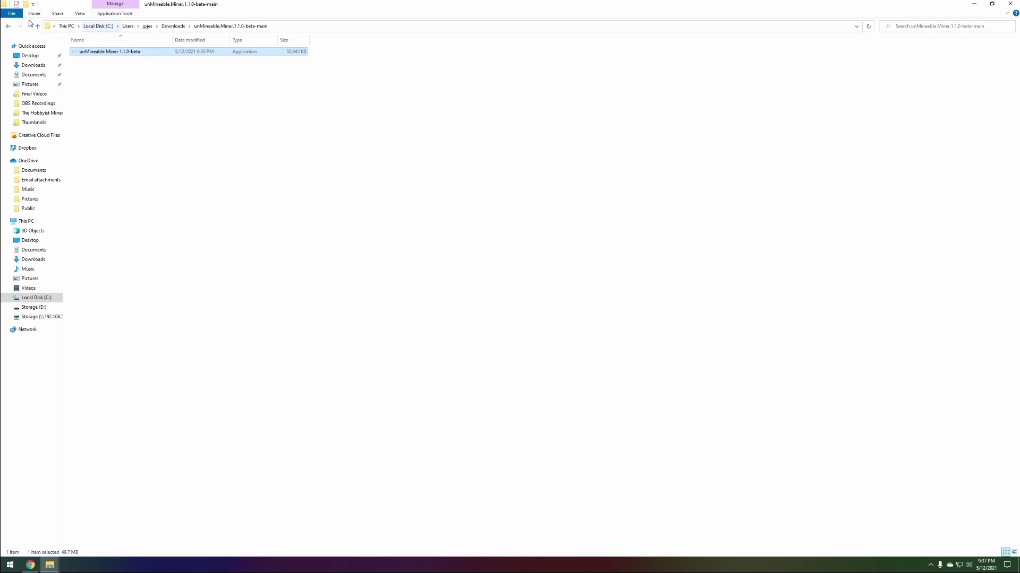
click(174, 26)
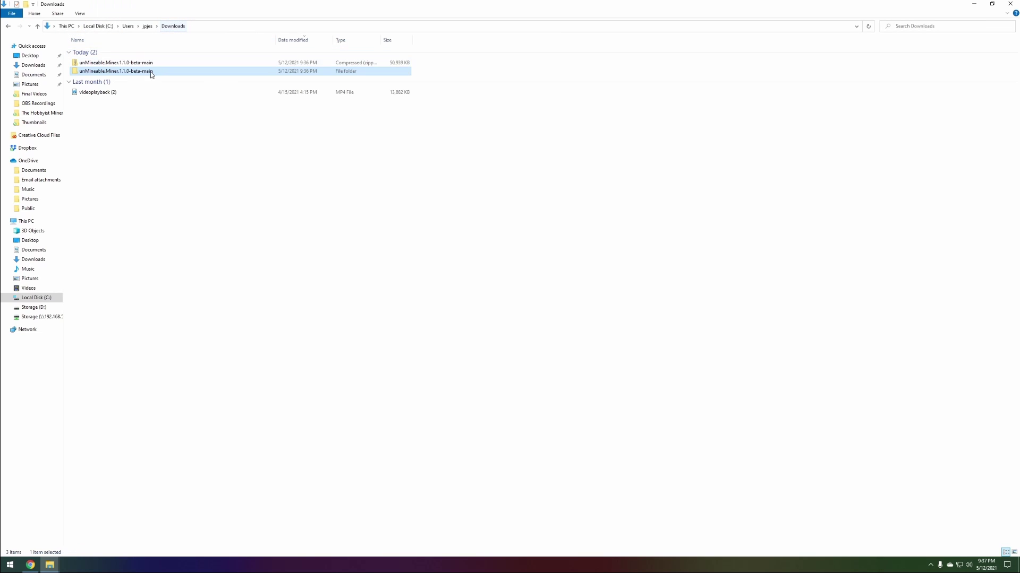
ctrl+click(123, 65)
key(Delete)
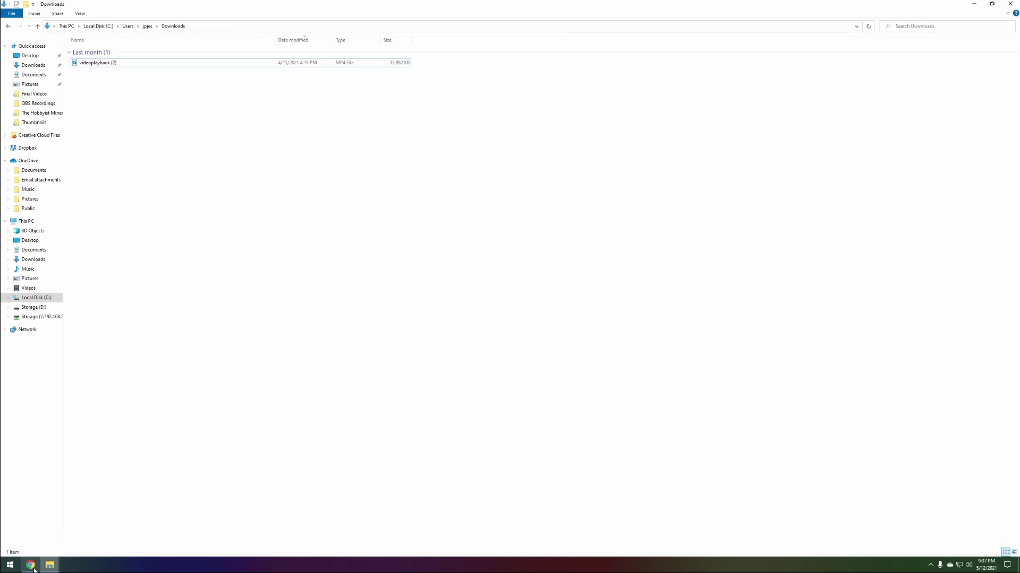
click(32, 566)
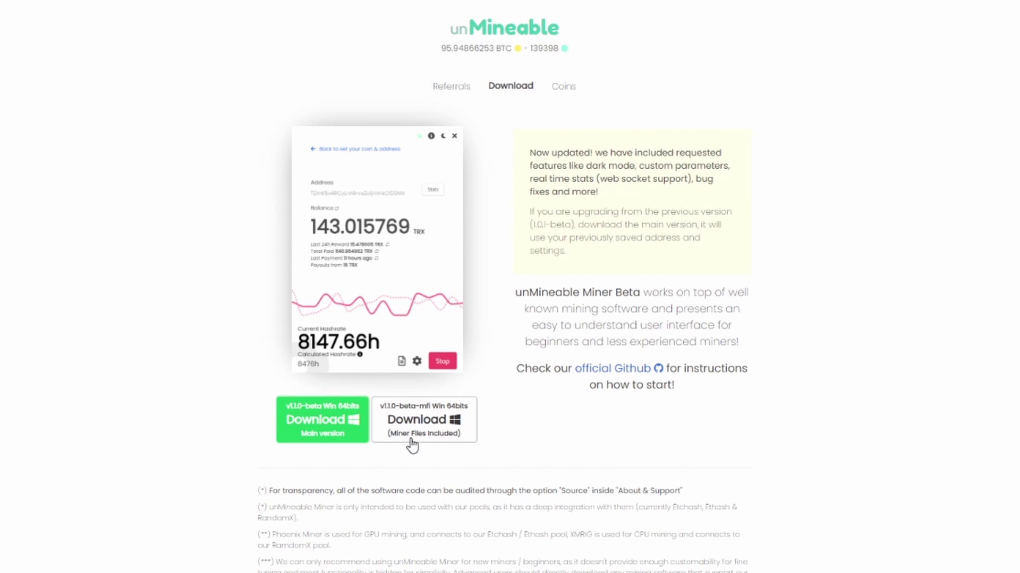
Download the v1.1.0-beta-mfi Win 64bits build with miner files included
click(429, 422)
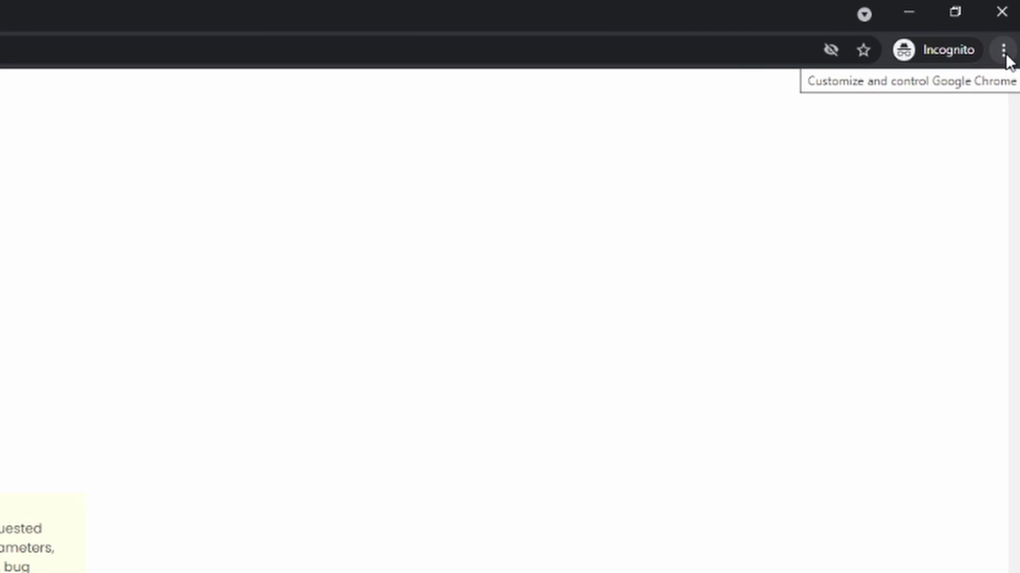
In Chrome's Privacy and security > Security settings, choose No protection (not recommended) and confirm Turn off
click(1003, 53)
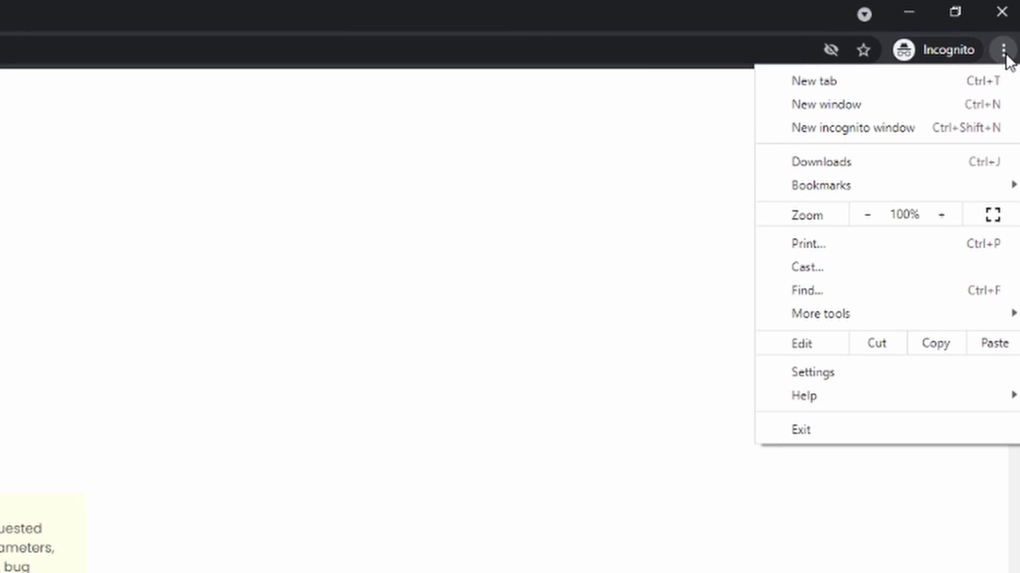
click(839, 372)
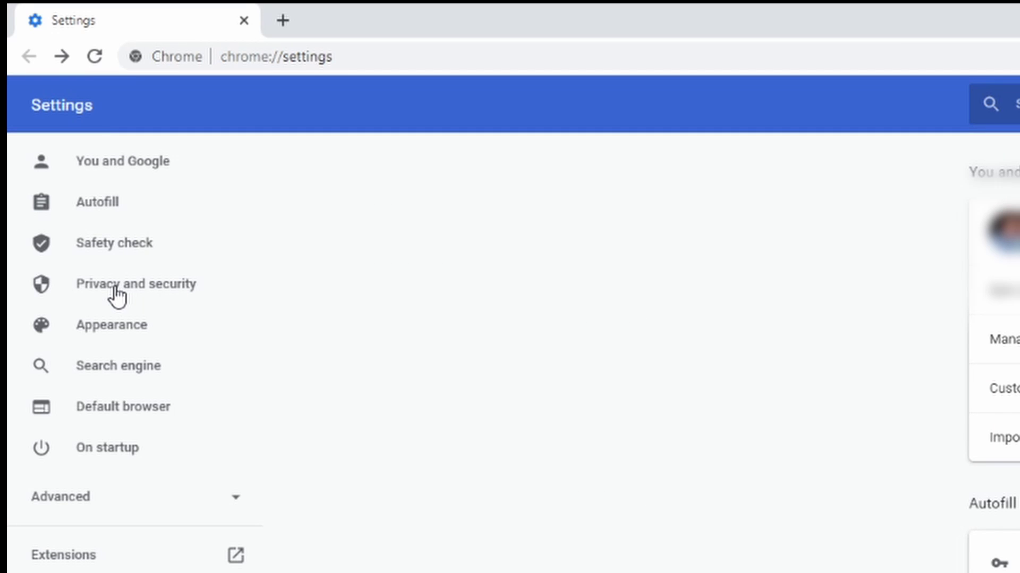
click(116, 289)
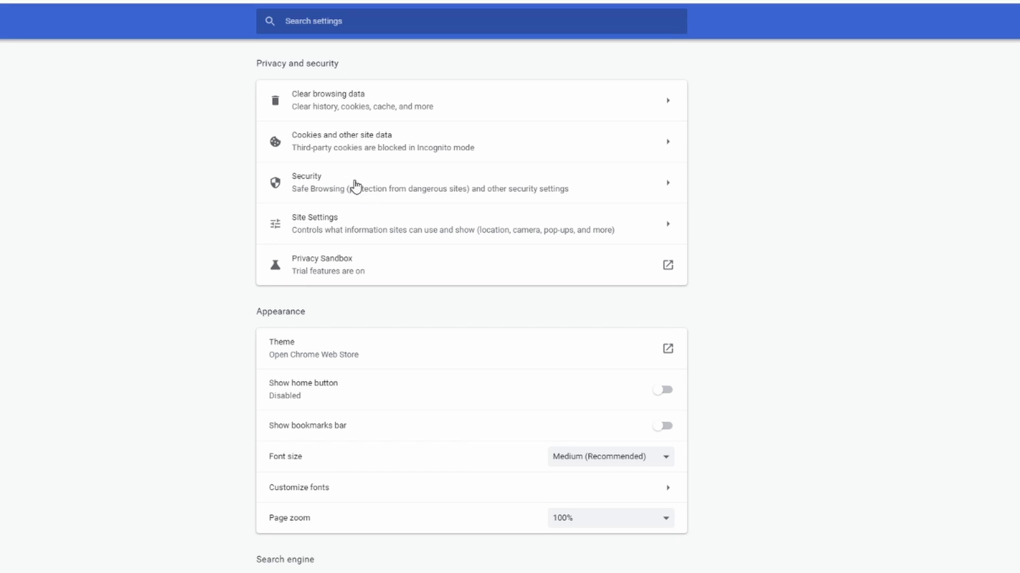
drag(342, 66, 239, 71)
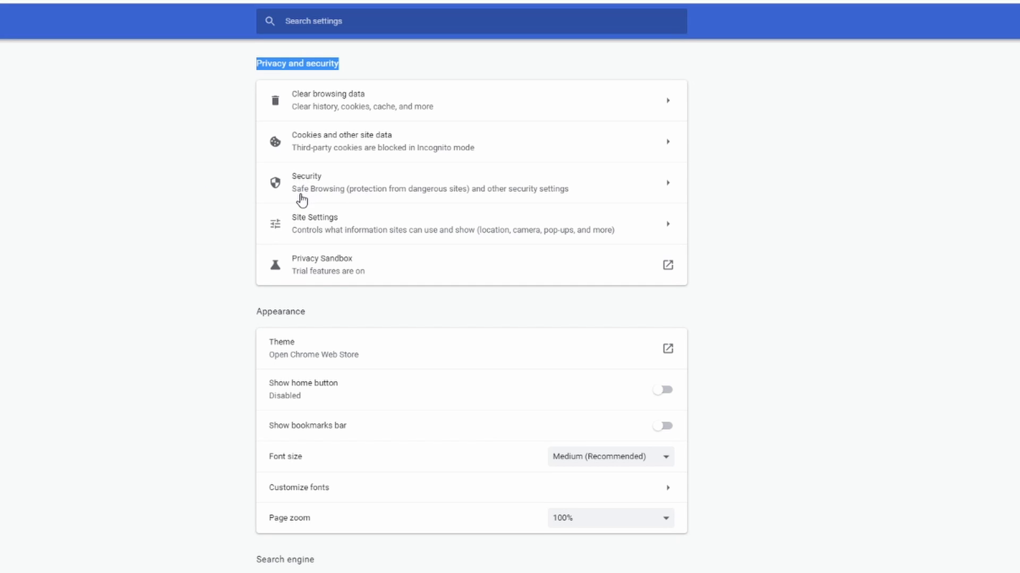
click(396, 189)
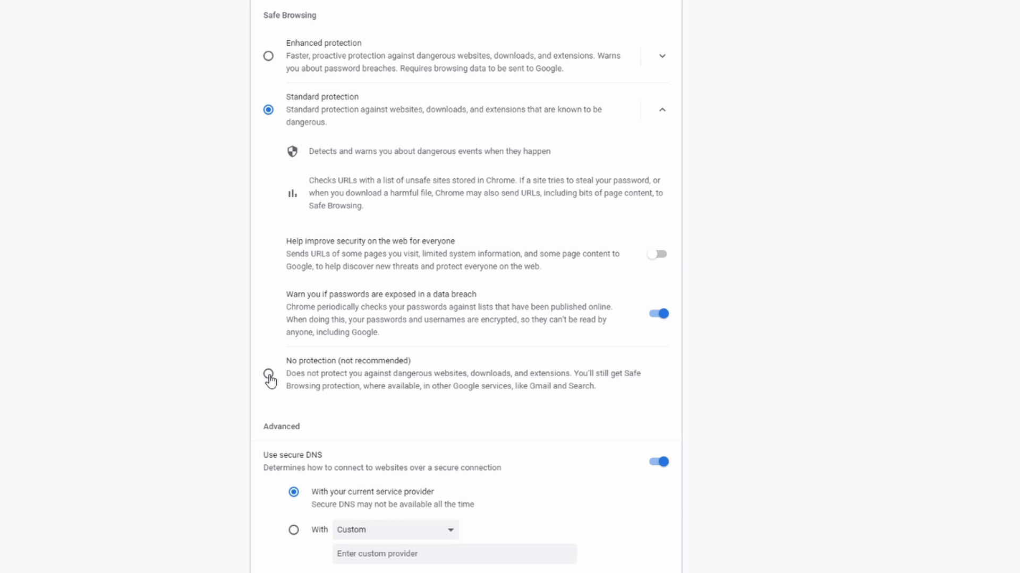
click(269, 375)
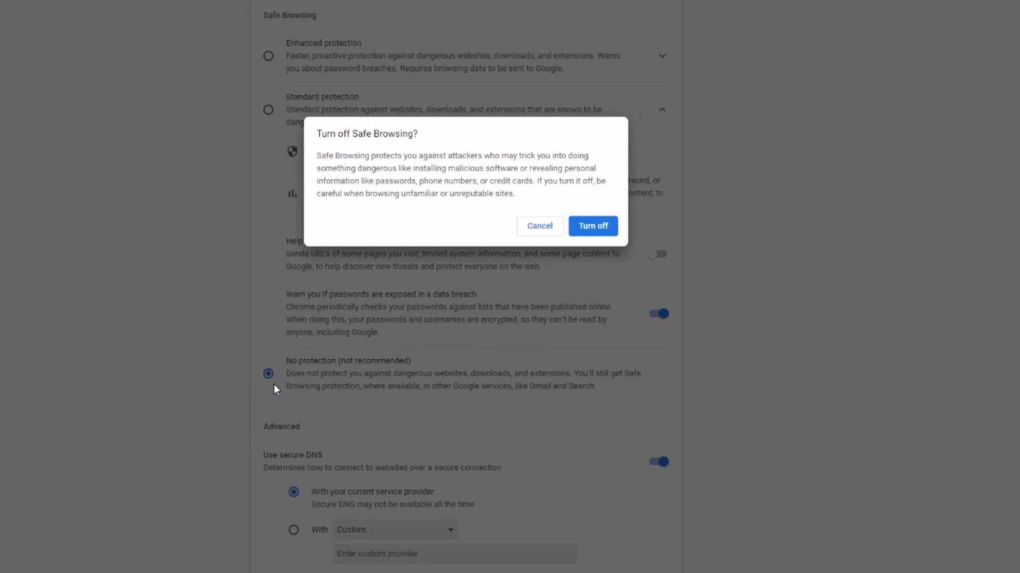
click(607, 230)
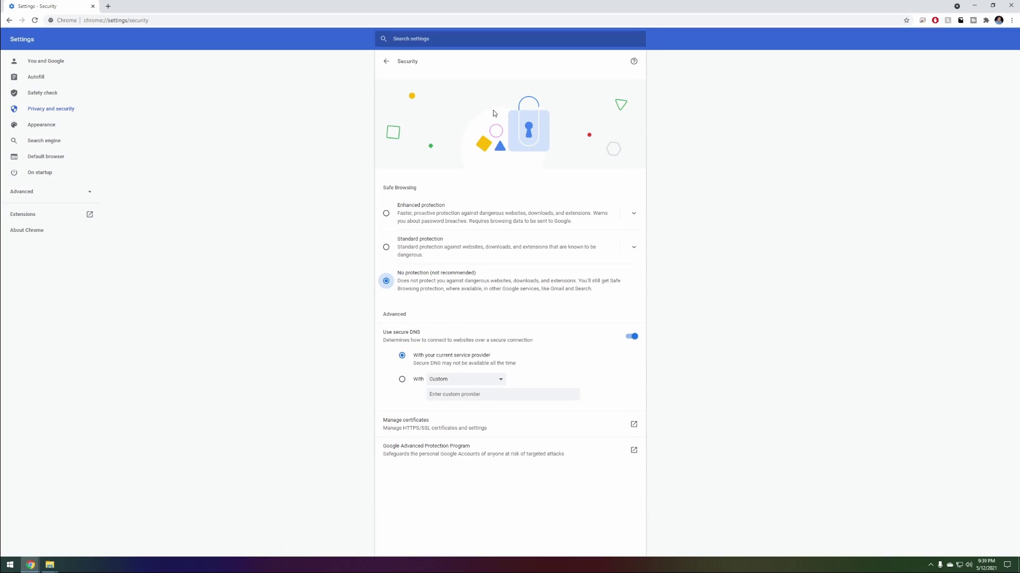
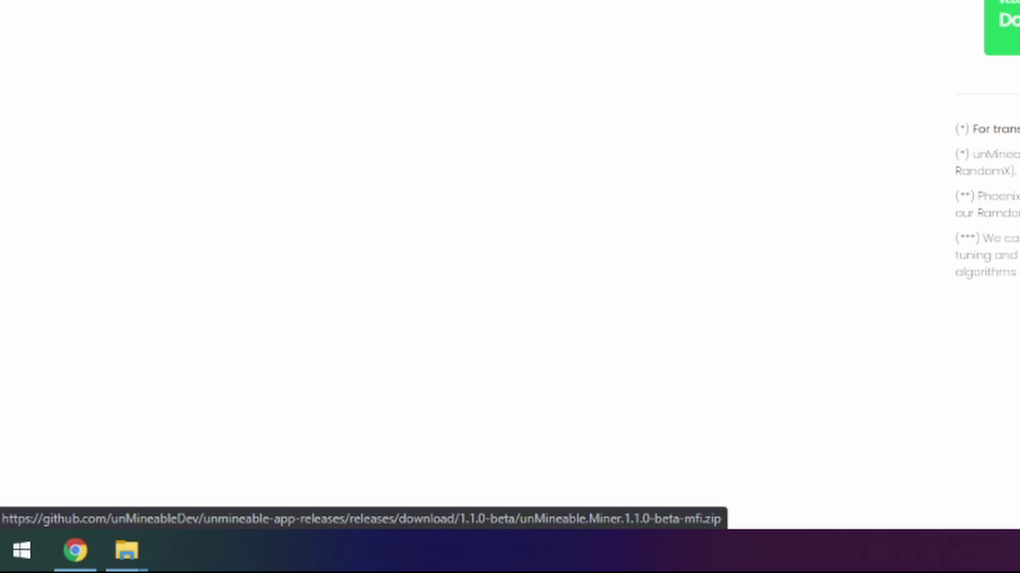
Download the 49.3 MB unMineable Miner zip and show it in the Downloads folder
click(1001, 24)
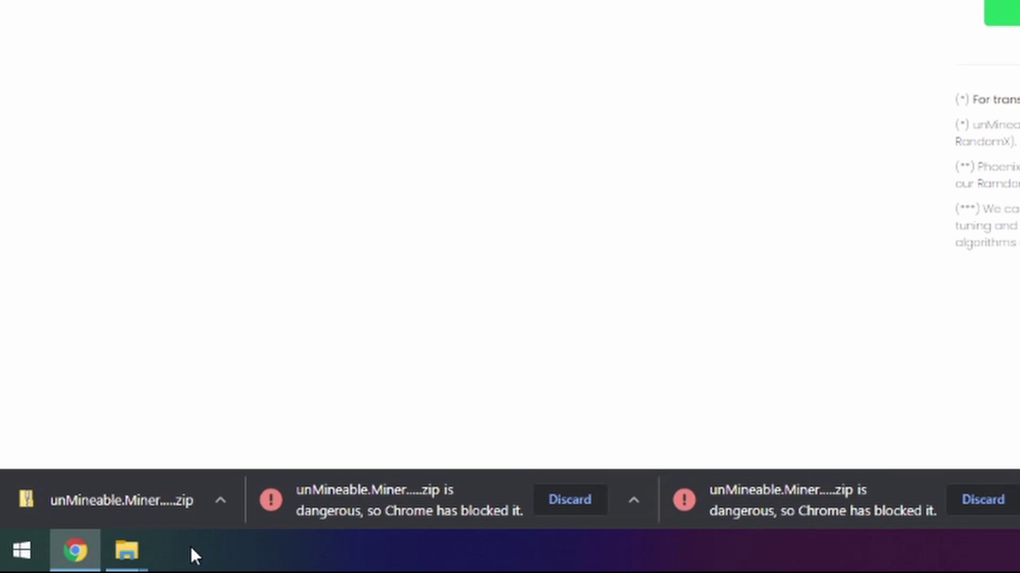
click(220, 500)
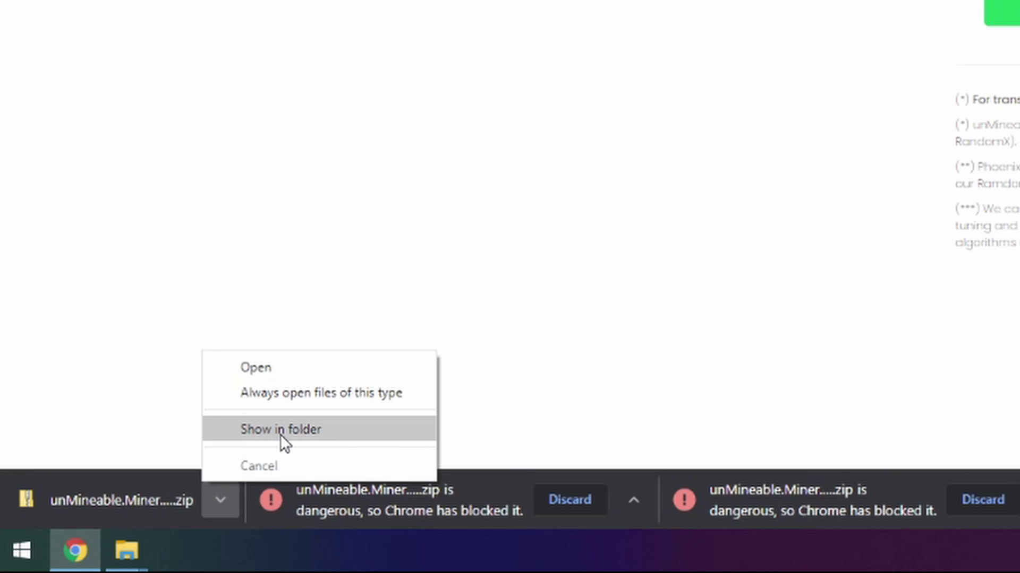
click(281, 428)
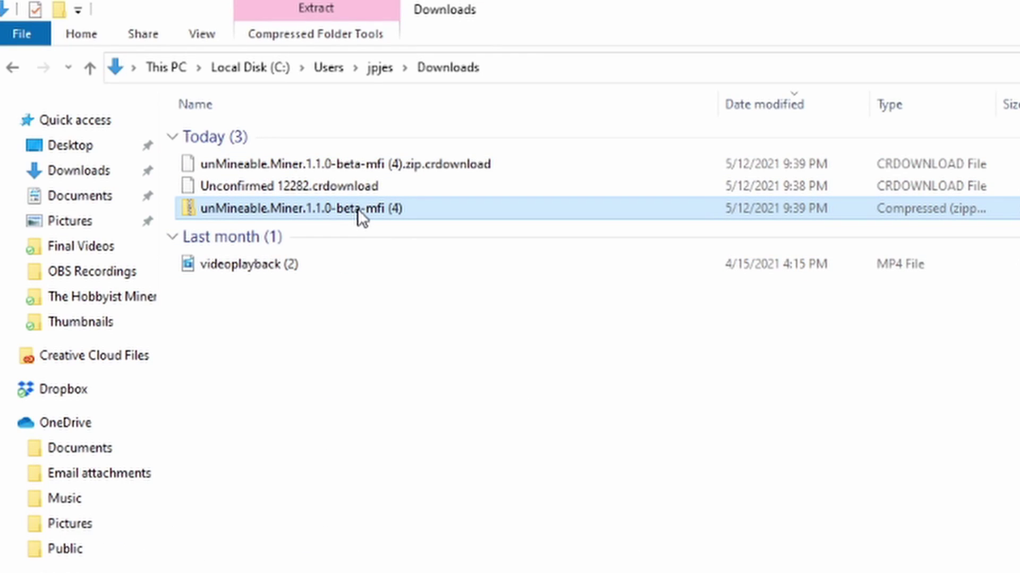
Extract the zip and open the unMineable.Miner.1.1.0-beta-mfi (4) folder holding the miner application
right_click(347, 212)
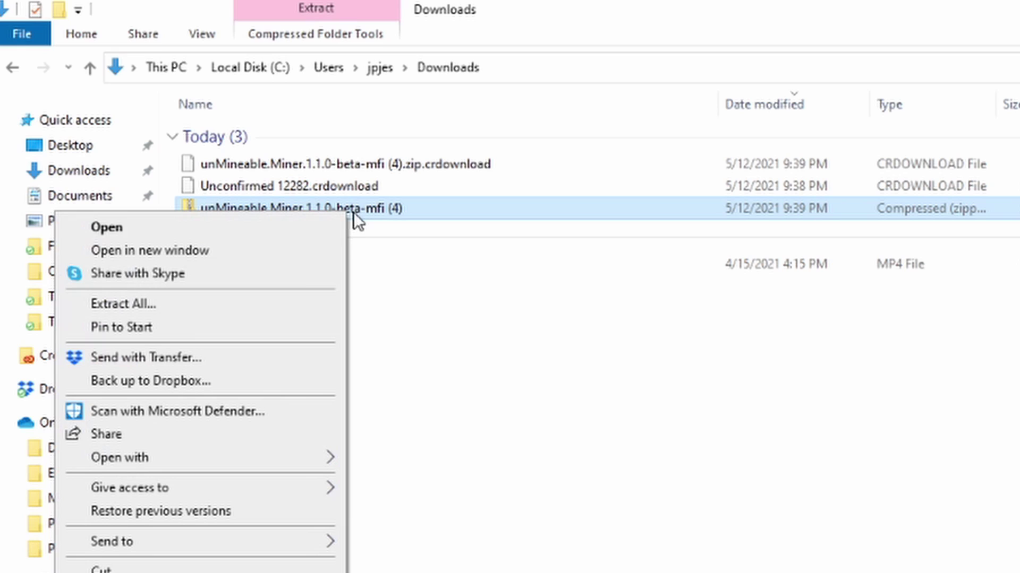
click(273, 309)
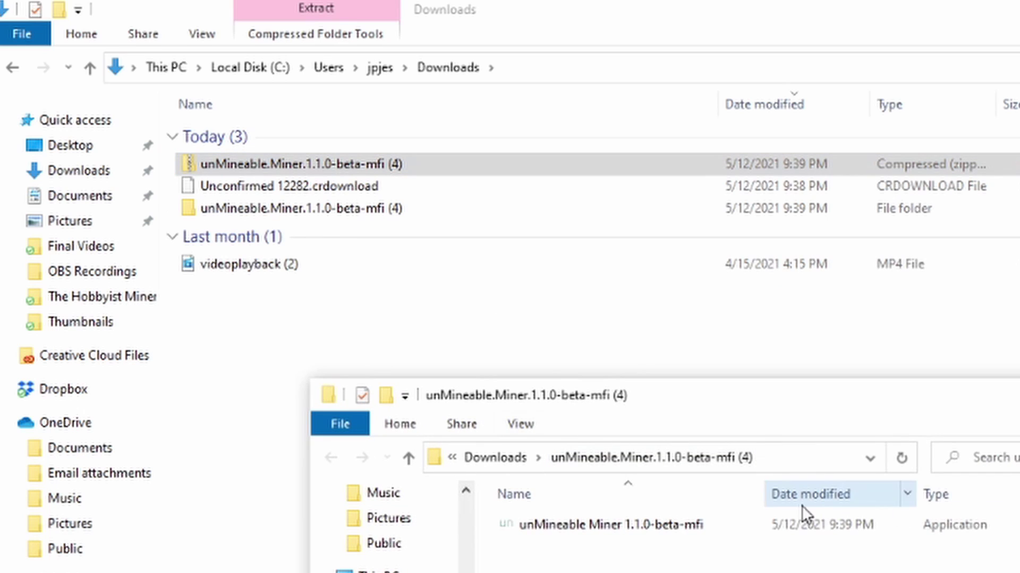
key(alt+F4)
click(253, 212)
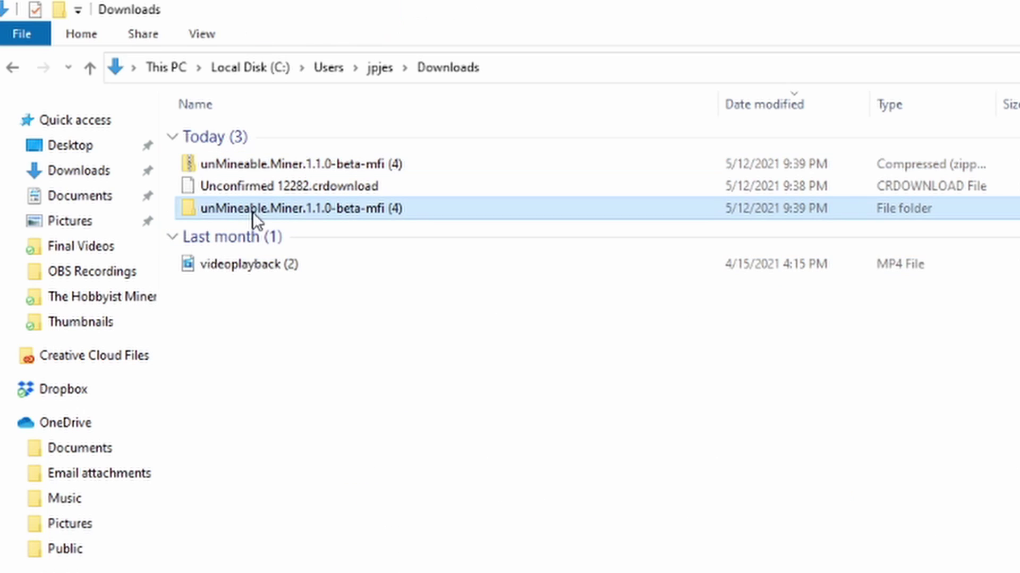
double_click(311, 215)
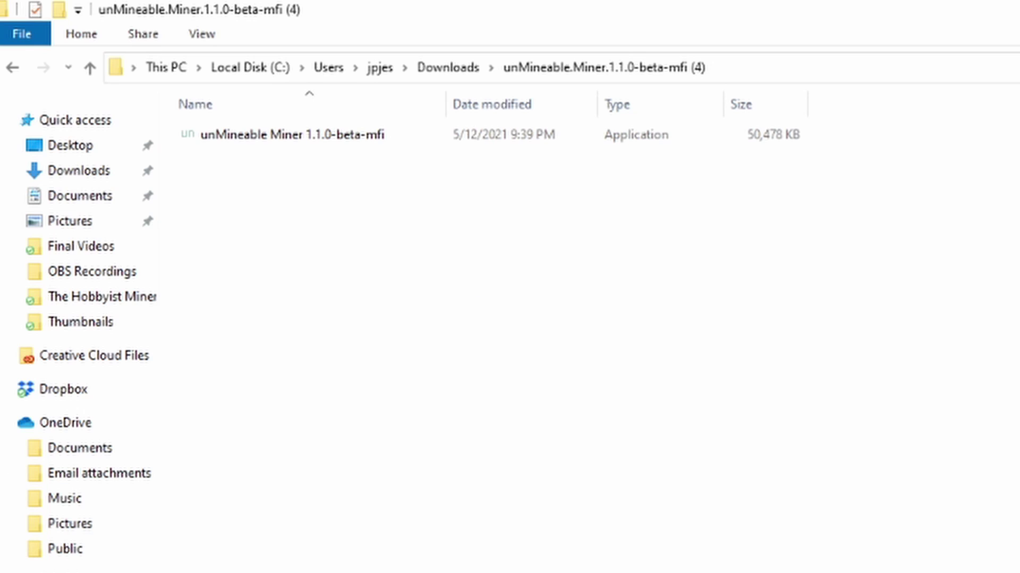
Set Chrome's Safe Browsing to Standard protection under Privacy and security > Security
click(32, 564)
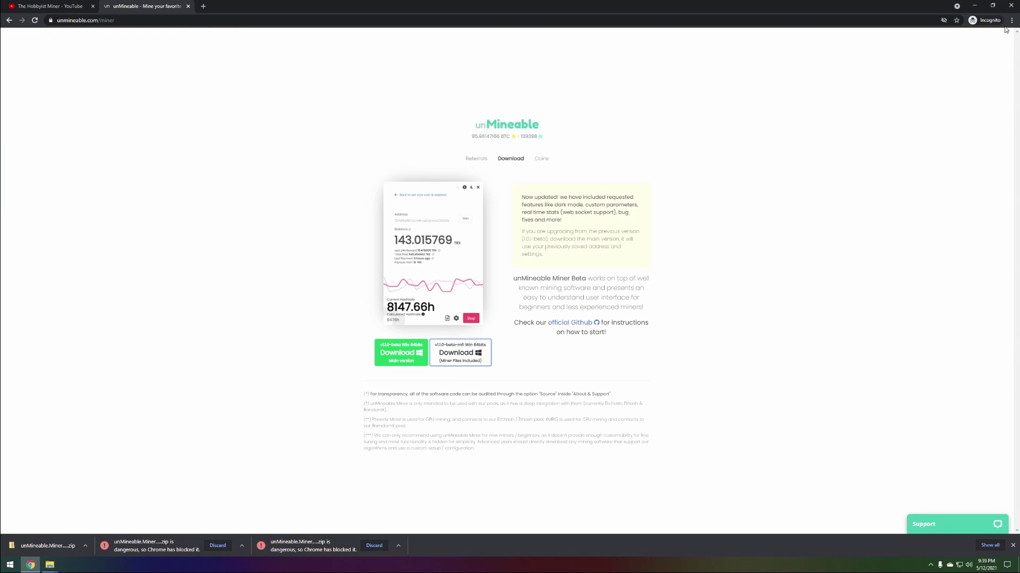
click(1011, 20)
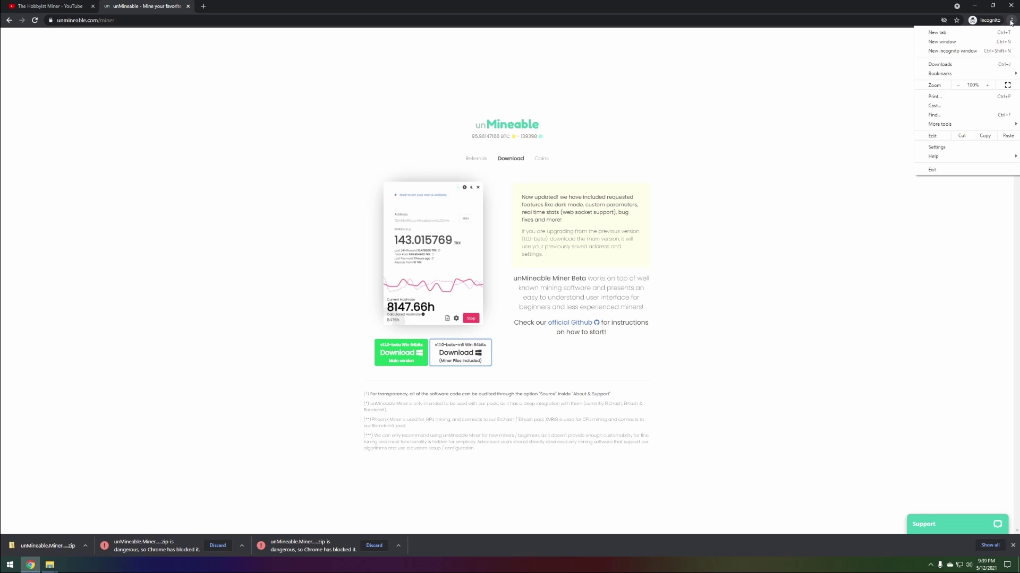
click(945, 146)
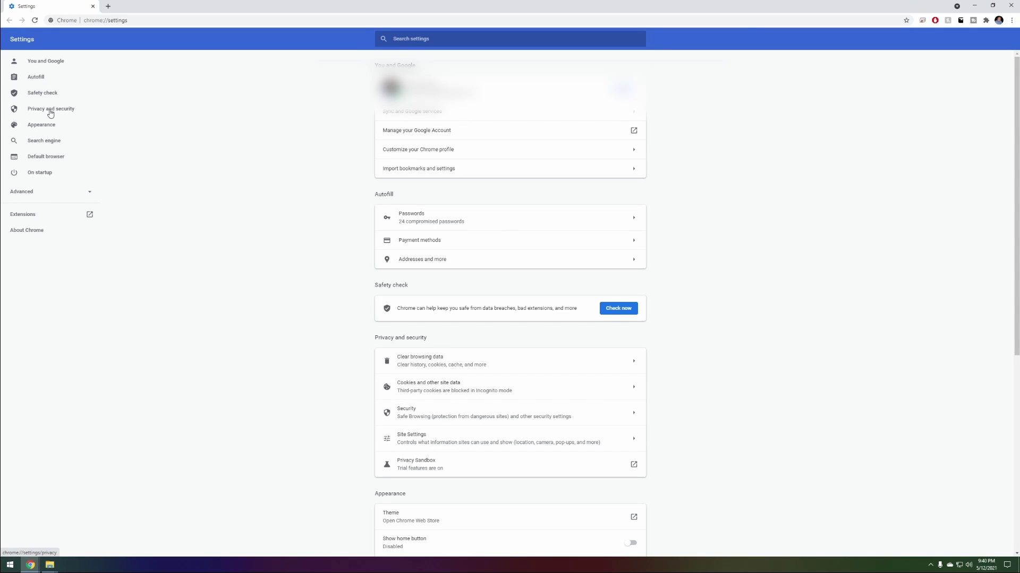
click(51, 112)
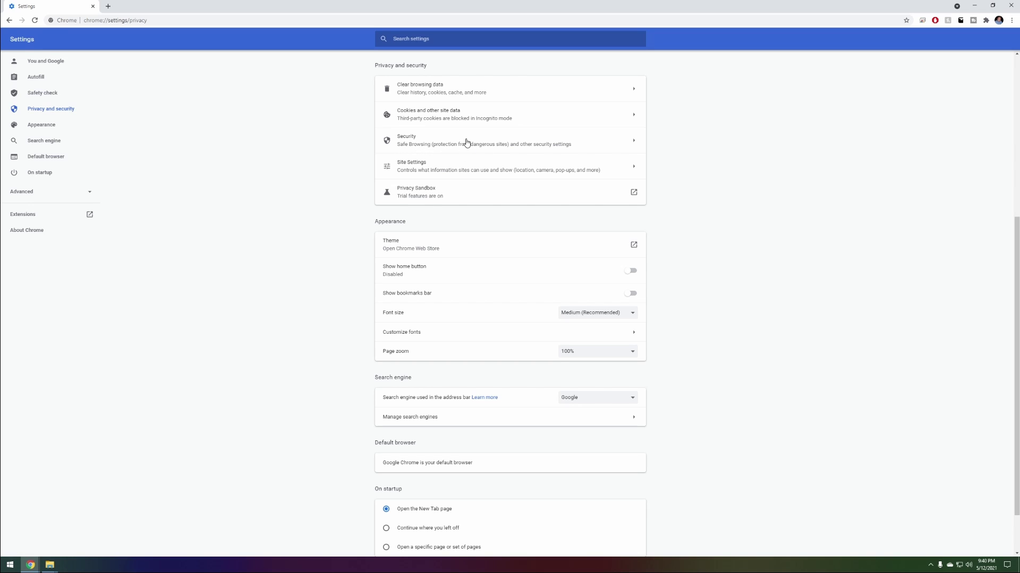
click(489, 145)
click(386, 247)
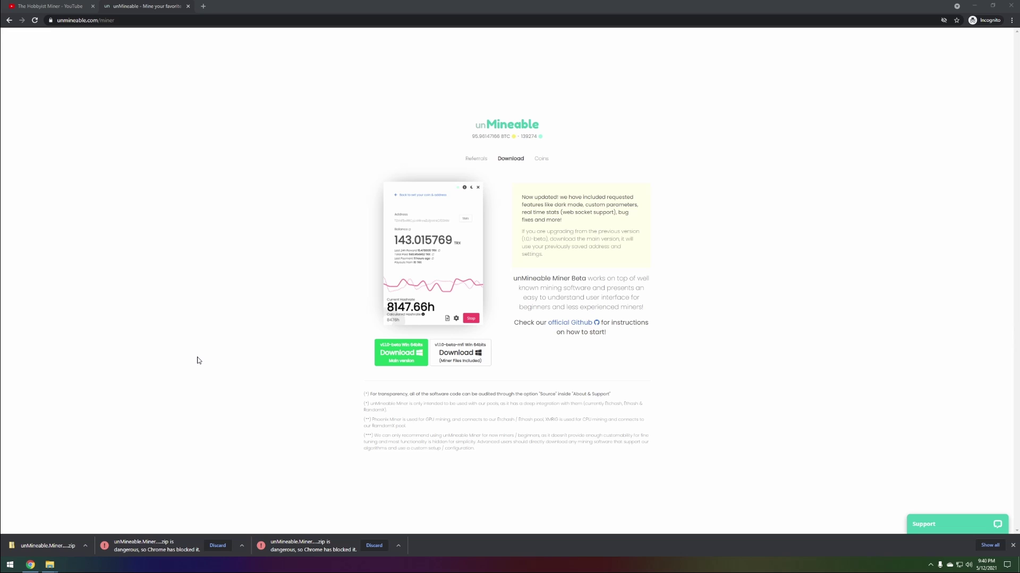
Rename the extracted miner folder in Downloads to 'Unmineable'
mouse_move(54, 566)
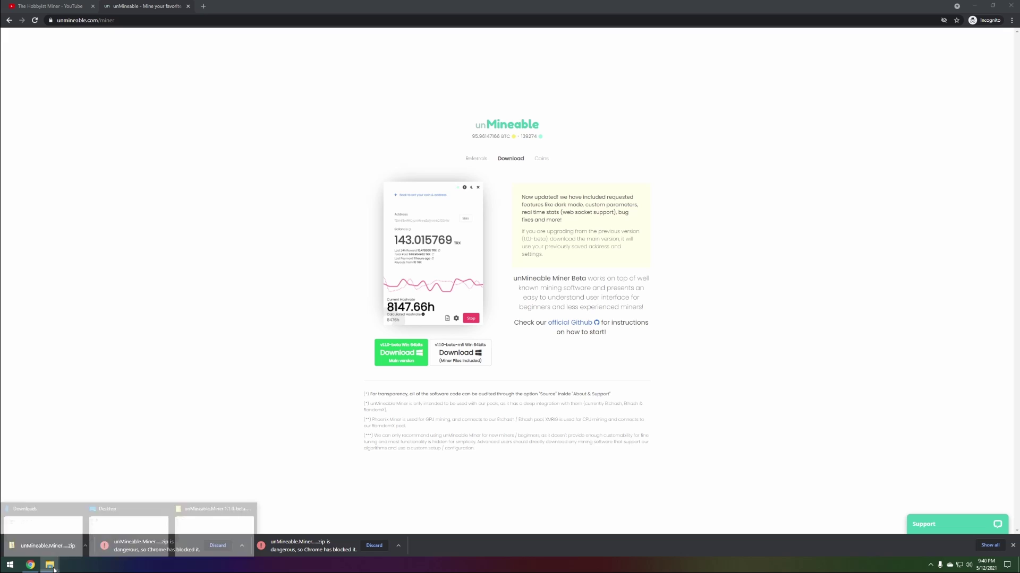
click(191, 540)
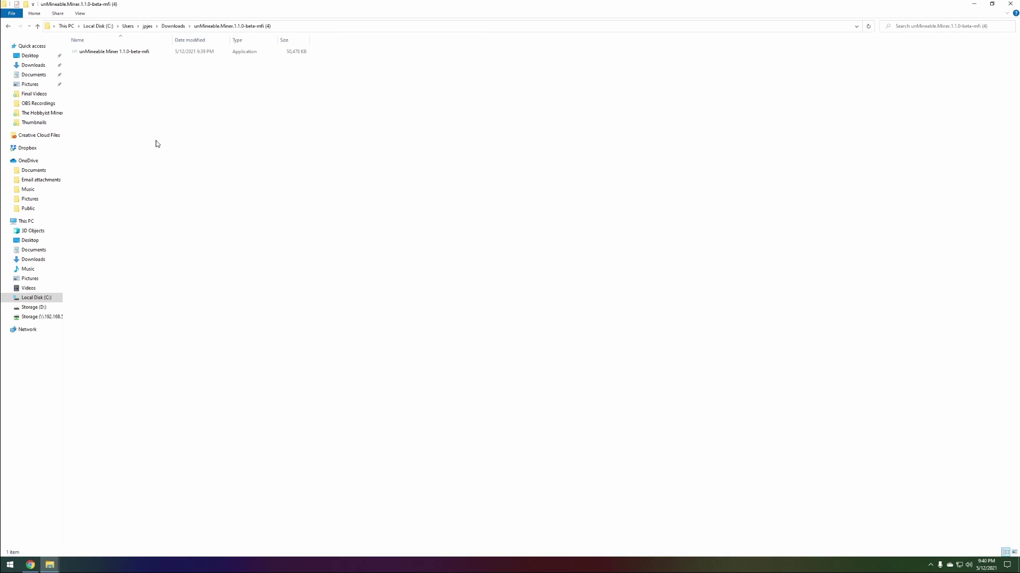
click(77, 146)
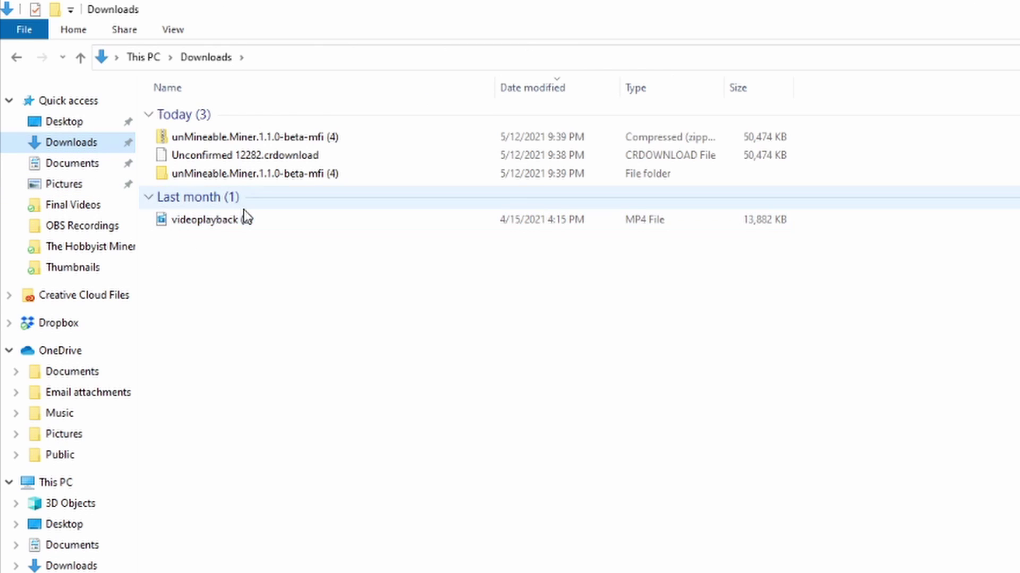
click(225, 176)
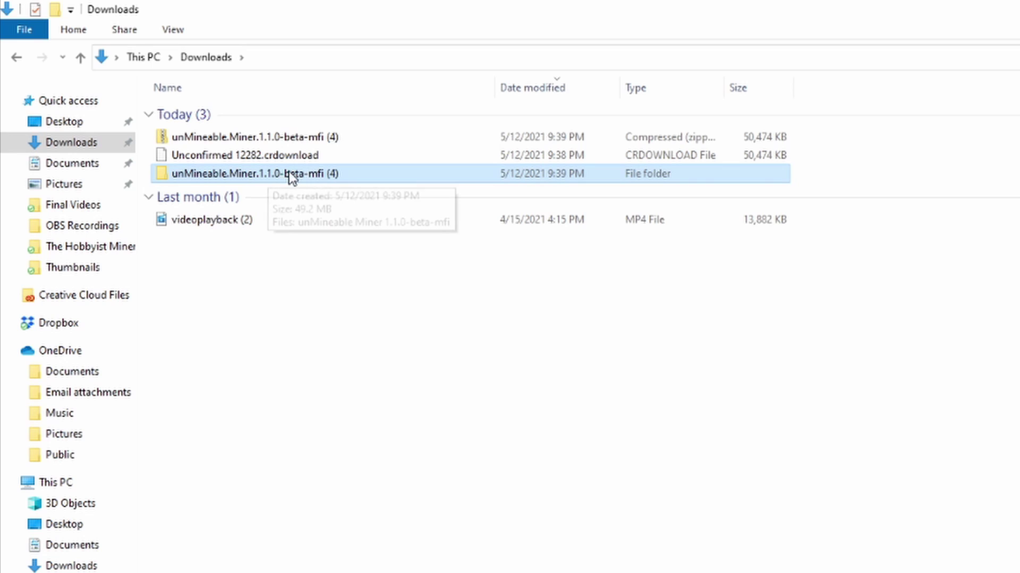
right_click(244, 173)
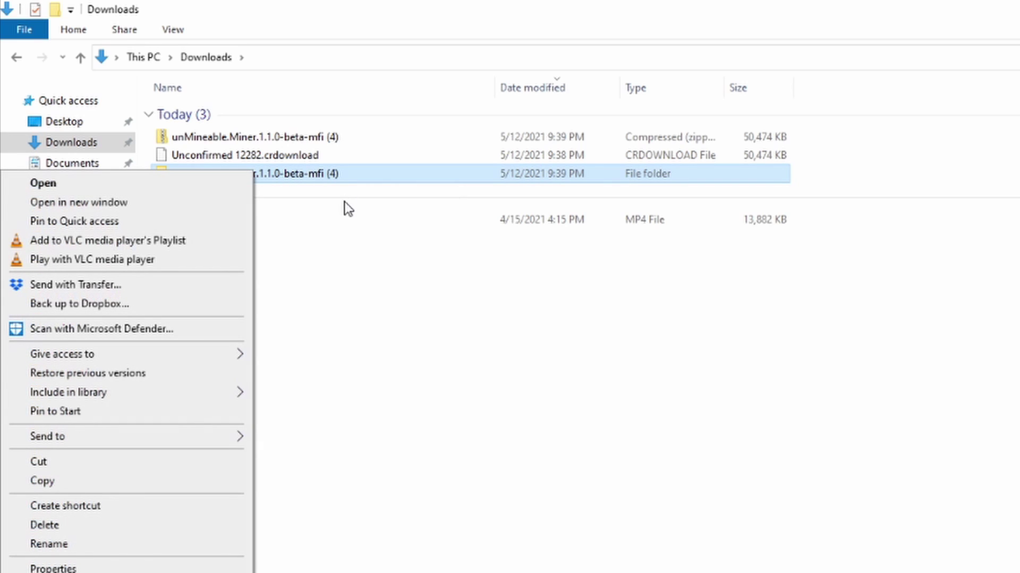
click(125, 544)
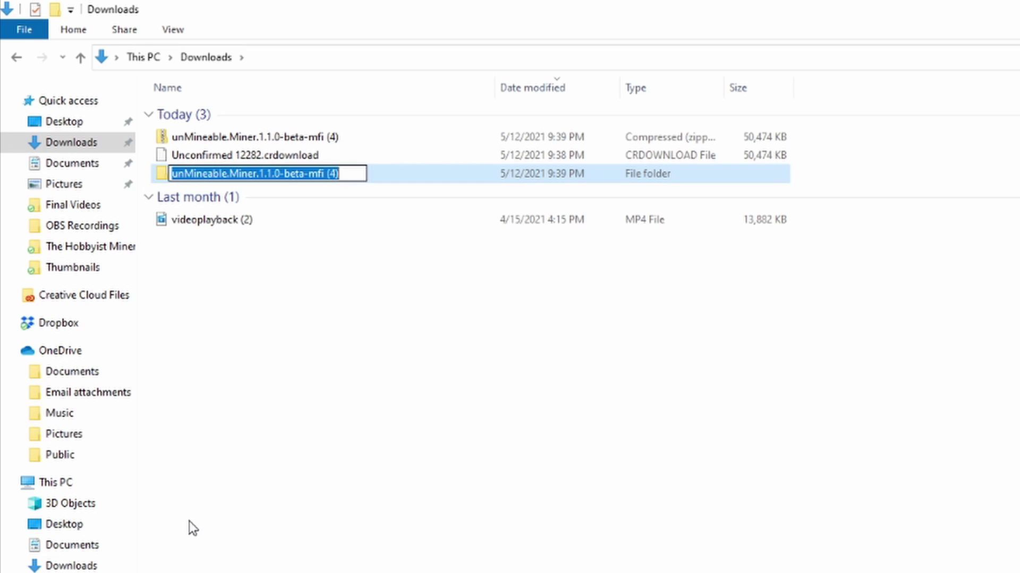
text(Unmineable)
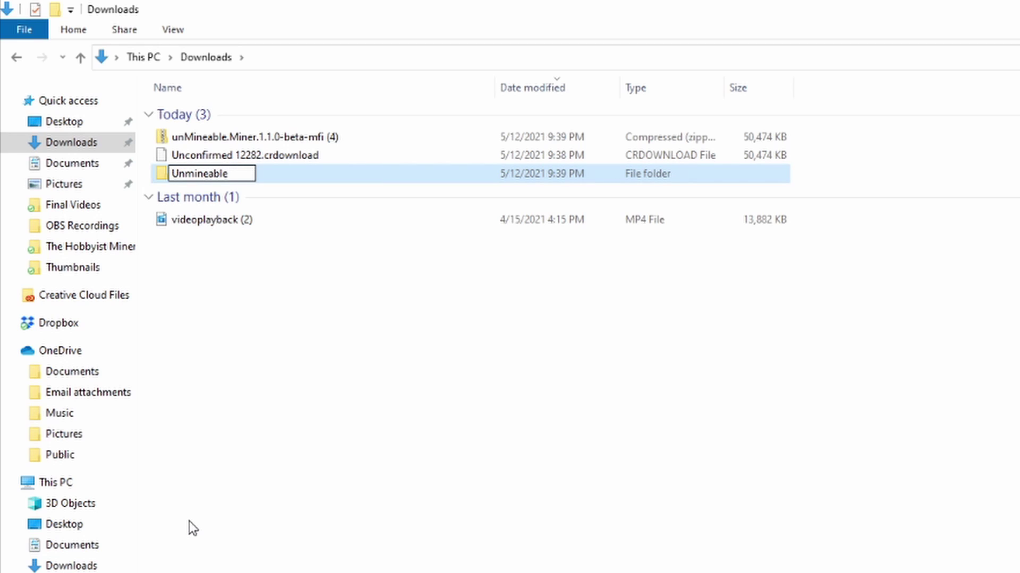
key(Return)
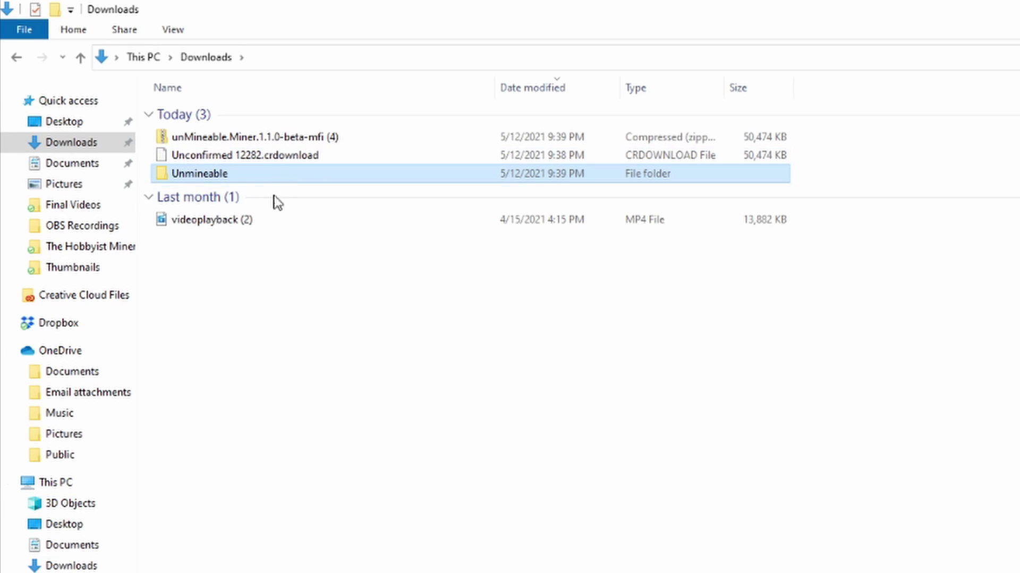
Copy the Unmineable folder and paste it onto the Desktop
right_click(255, 173)
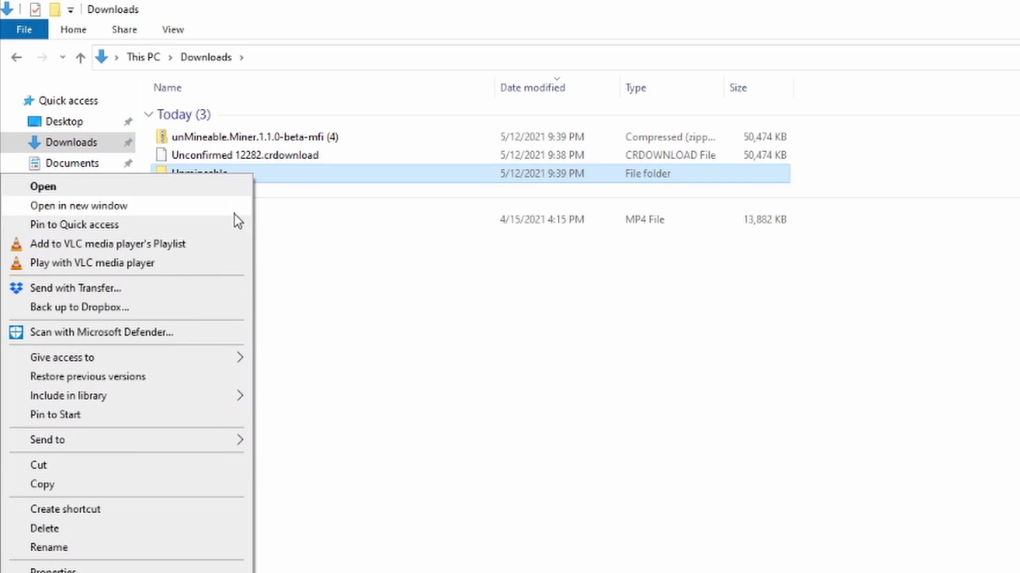
click(125, 482)
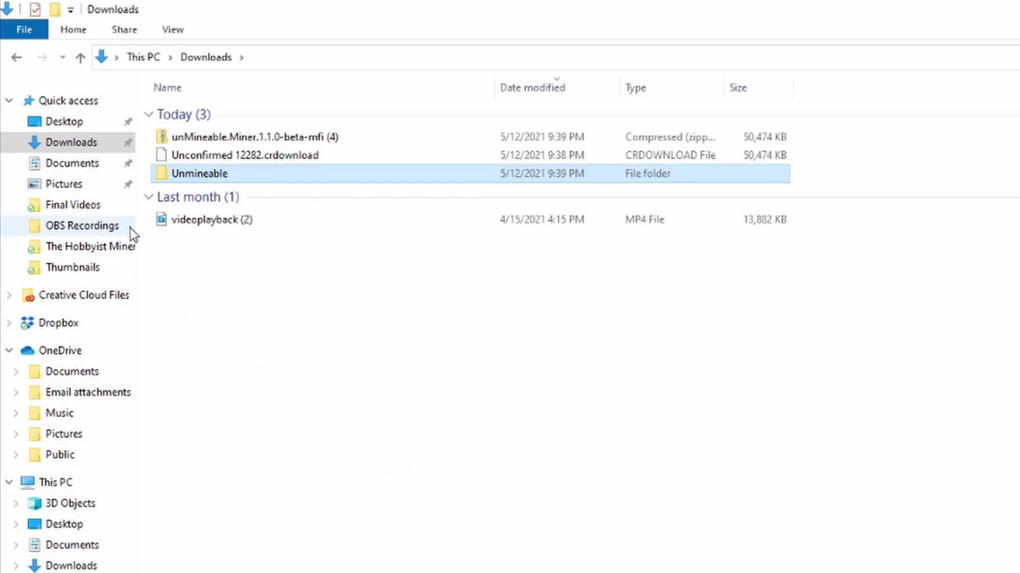
click(76, 123)
right_click(435, 182)
click(329, 276)
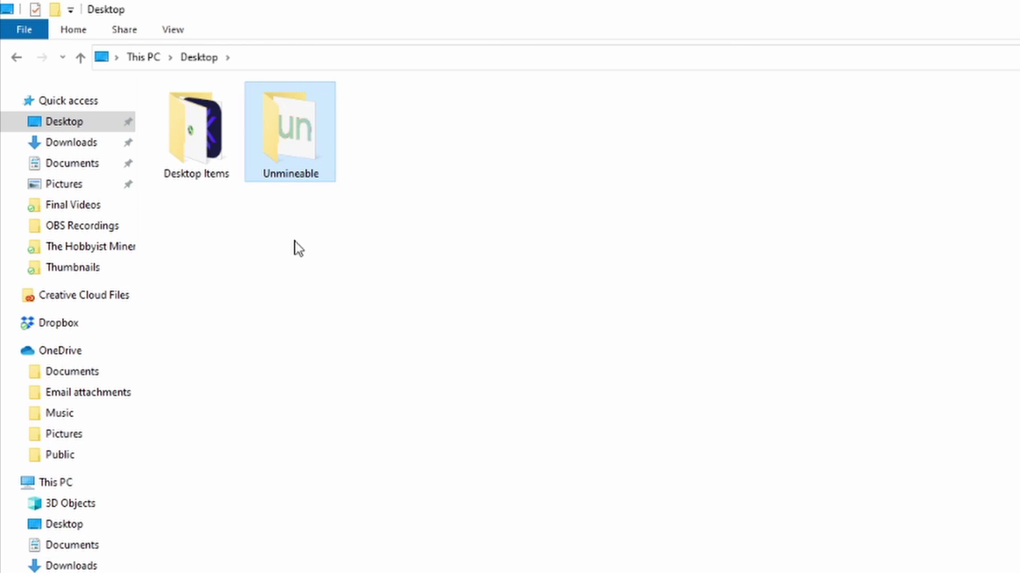
Open the Desktop Unmineable folder, copy its path from the address bar, and go back
double_click(307, 135)
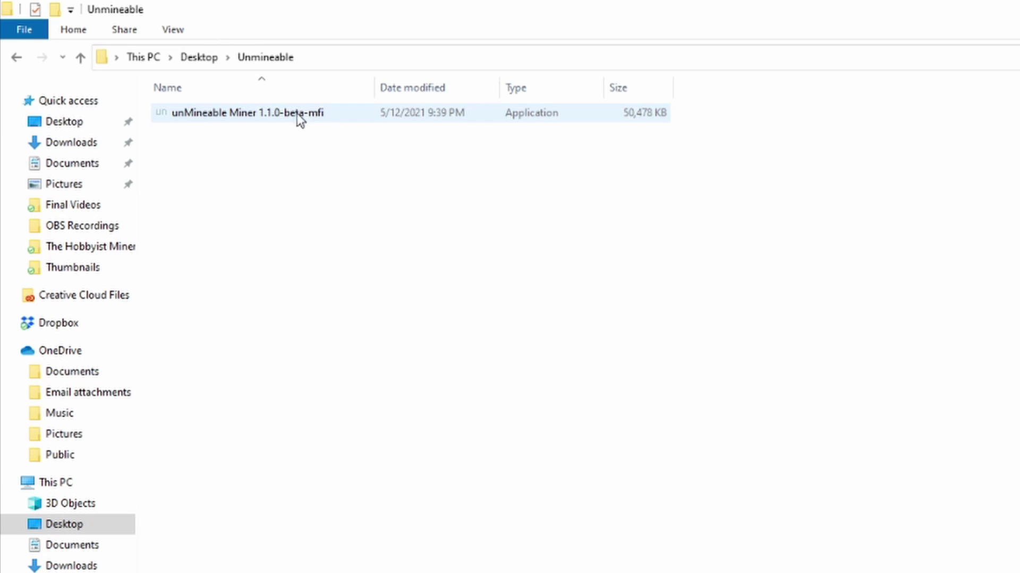
click(15, 58)
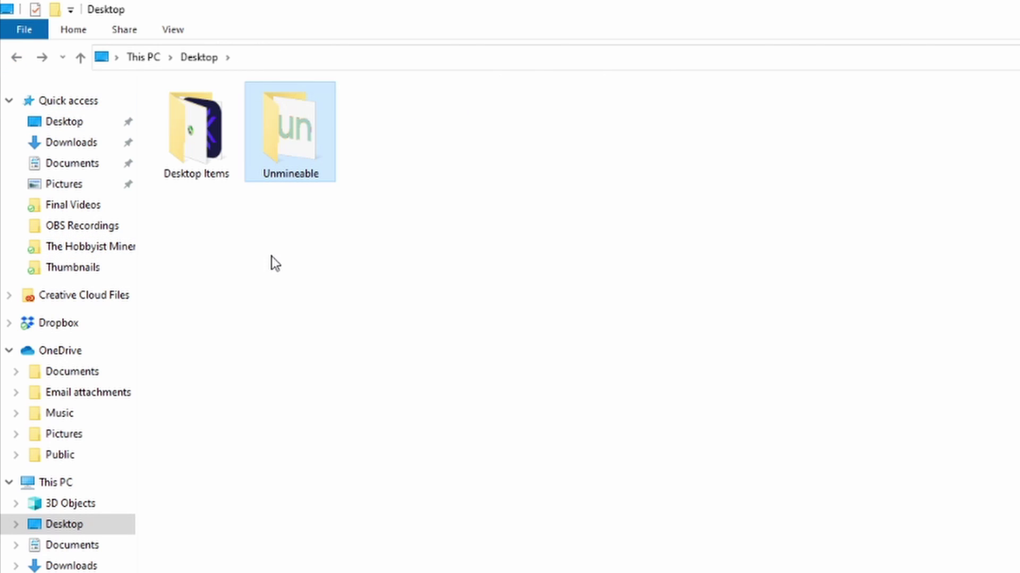
double_click(295, 168)
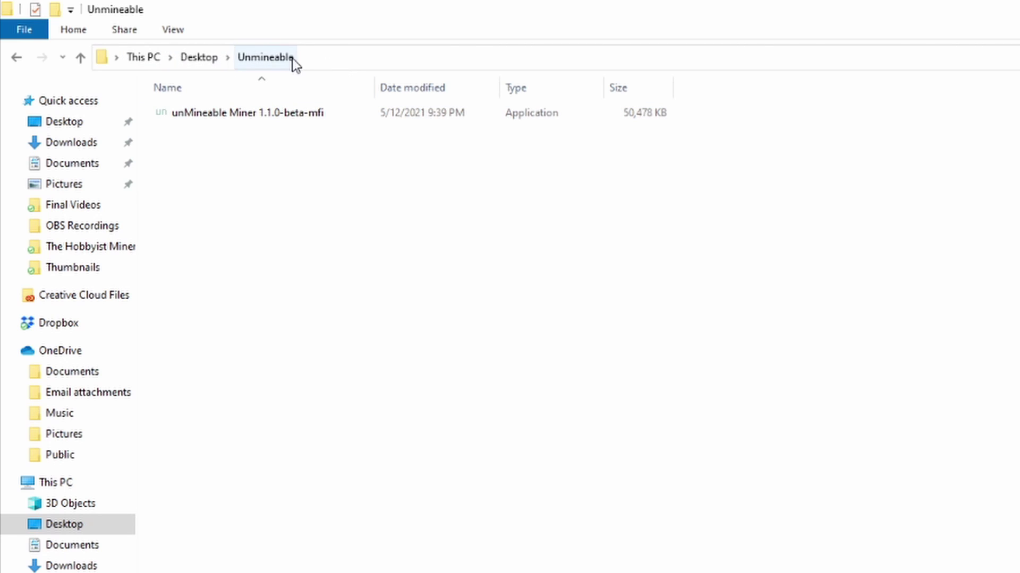
click(378, 61)
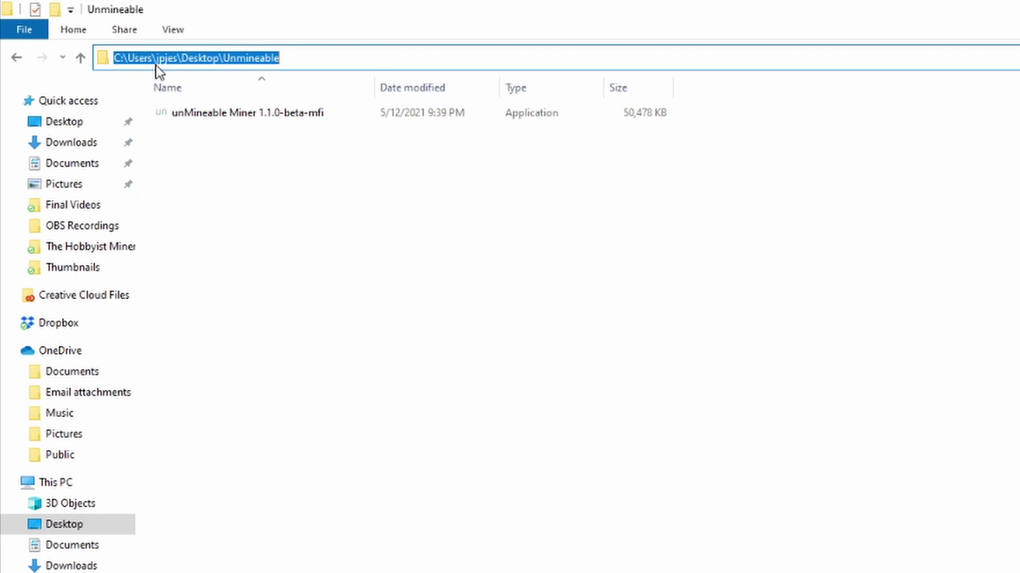
right_click(179, 56)
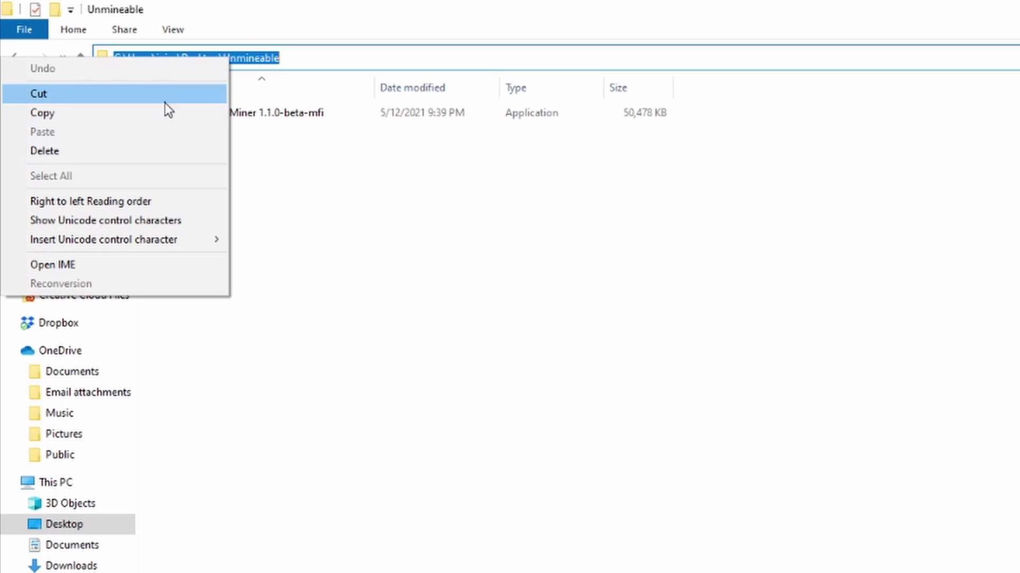
click(157, 115)
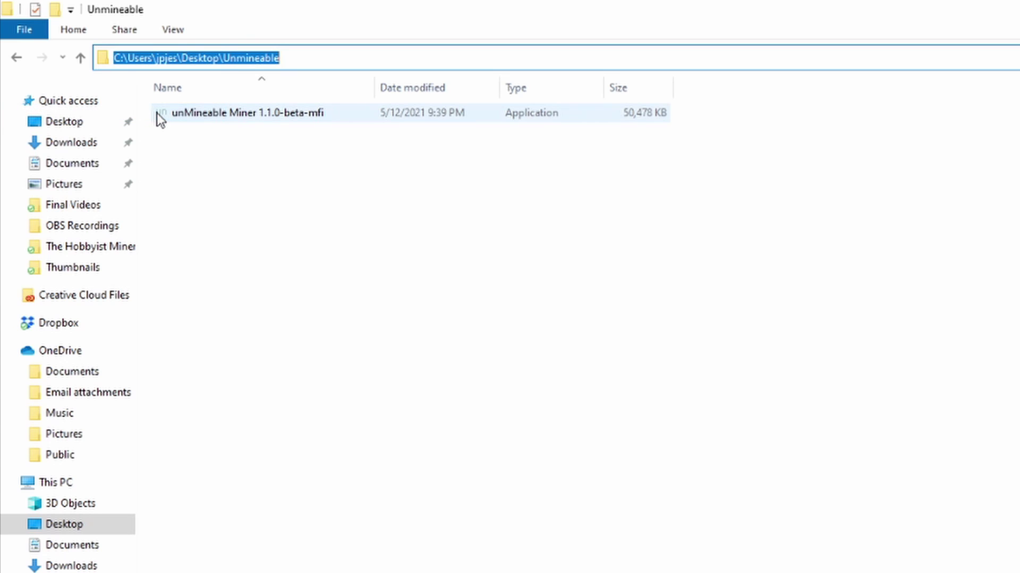
click(17, 59)
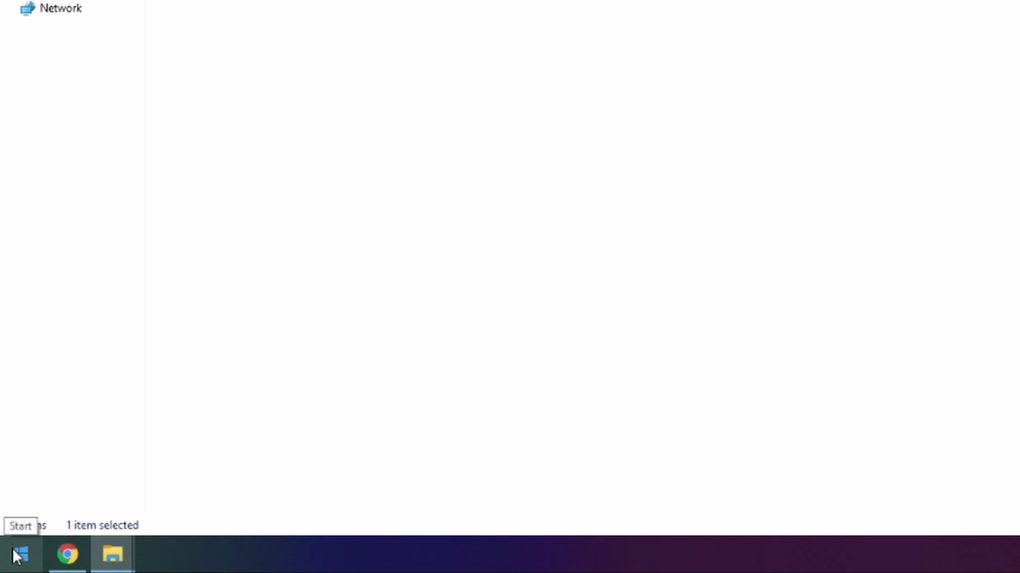
Open Settings from Start and go to Update & Security > Windows Security
click(14, 547)
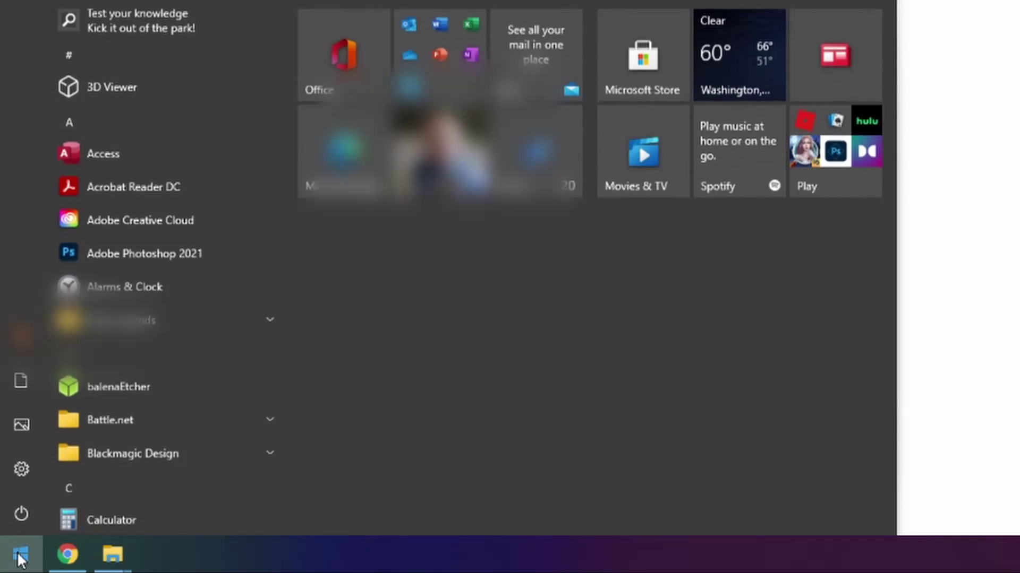
mouse_move(25, 473)
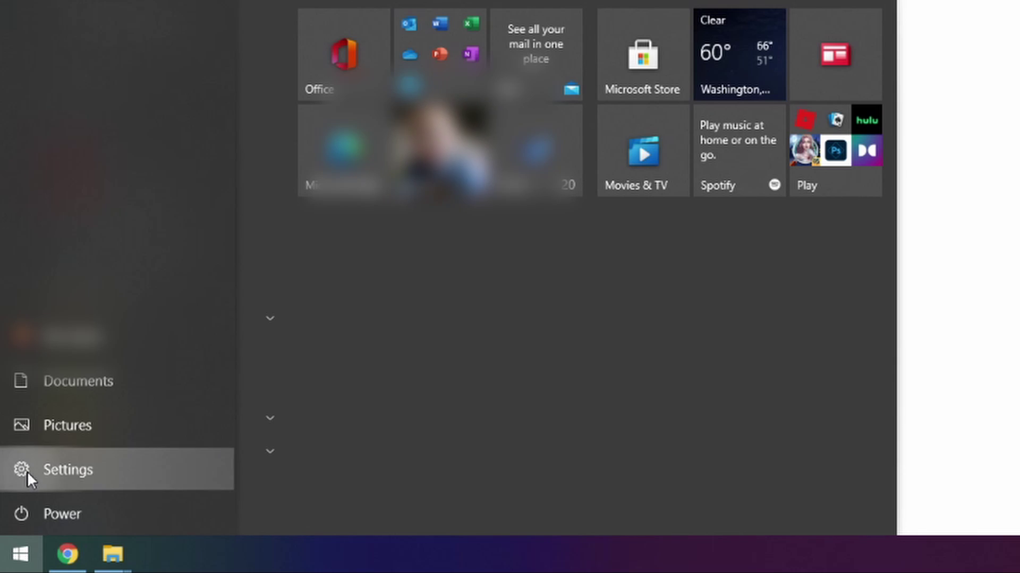
click(27, 471)
drag(637, 63, 485, 93)
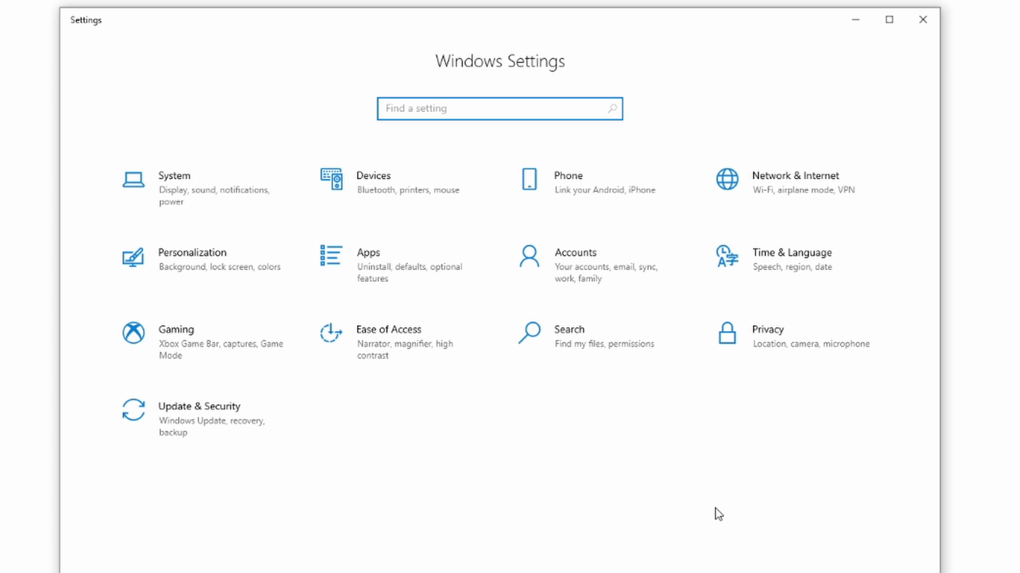
click(190, 422)
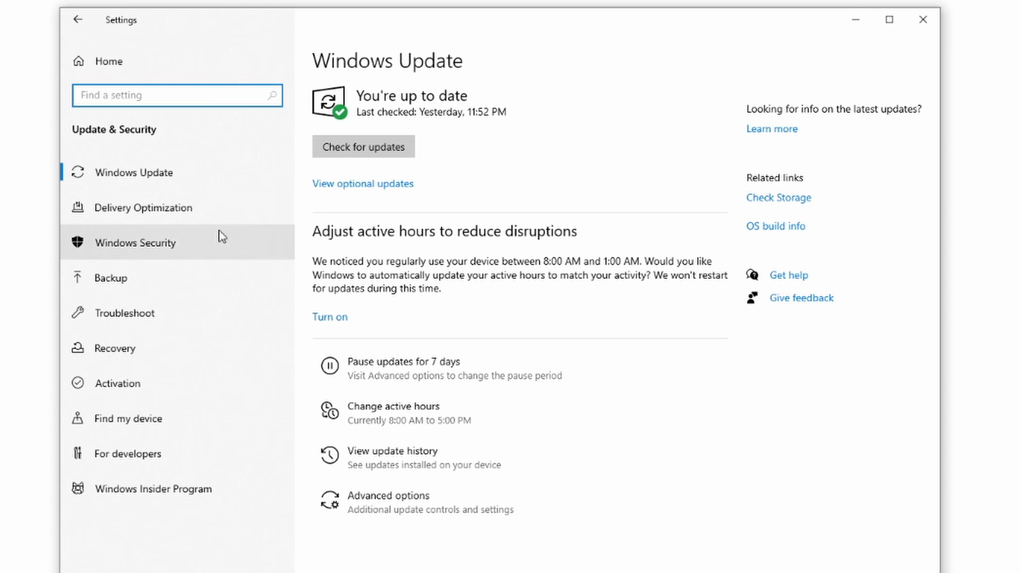
click(181, 242)
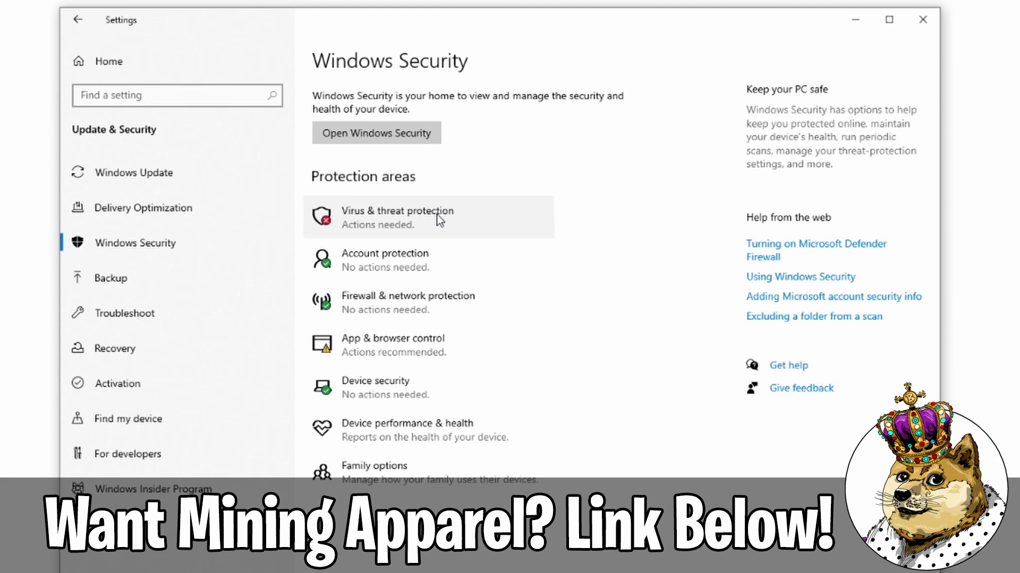
View the details of the Misleading:MacOS/CoinMiner.BC!MTB threat flagged on the zip
click(435, 215)
drag(975, 61, 600, 58)
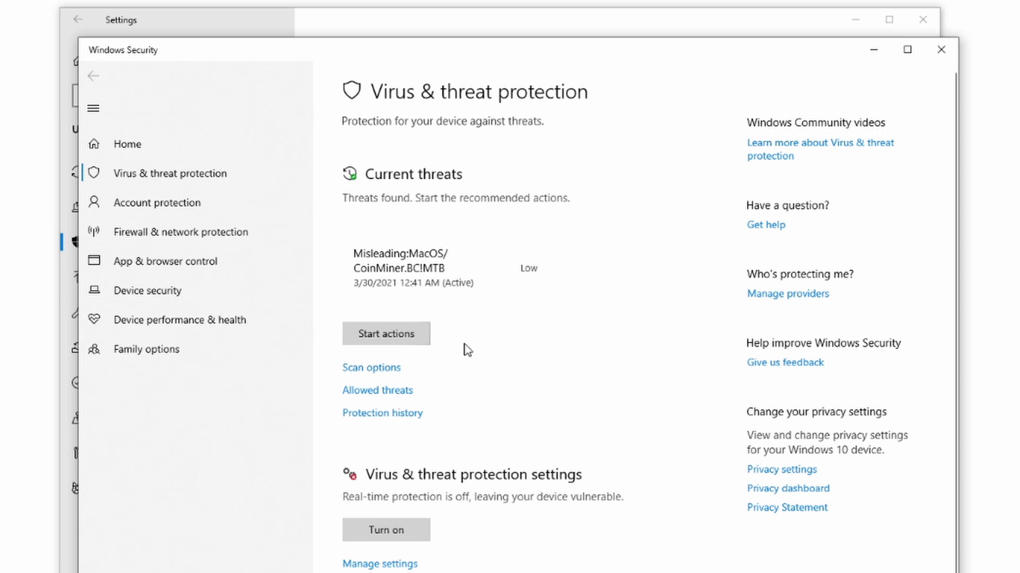
click(551, 272)
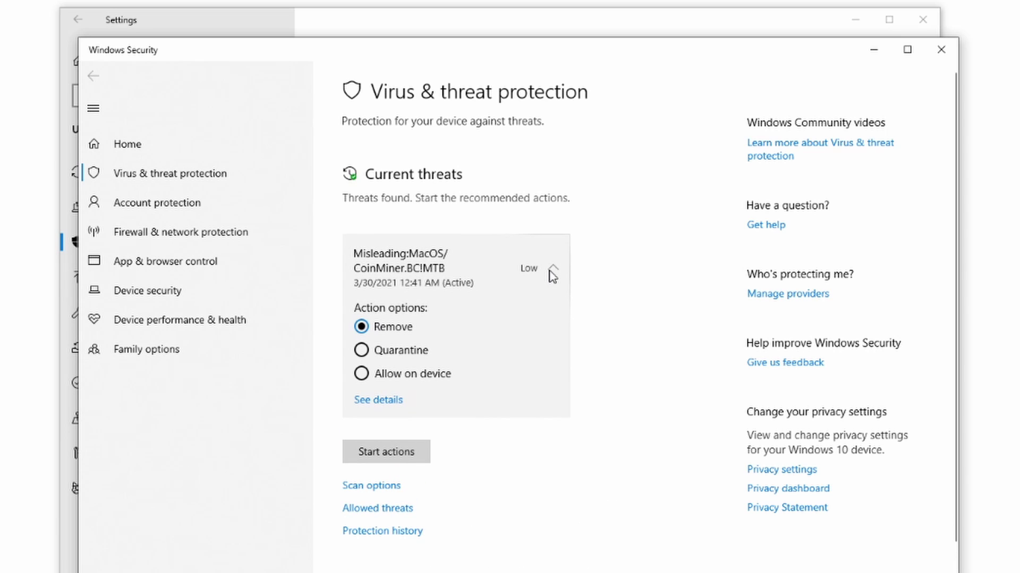
click(378, 400)
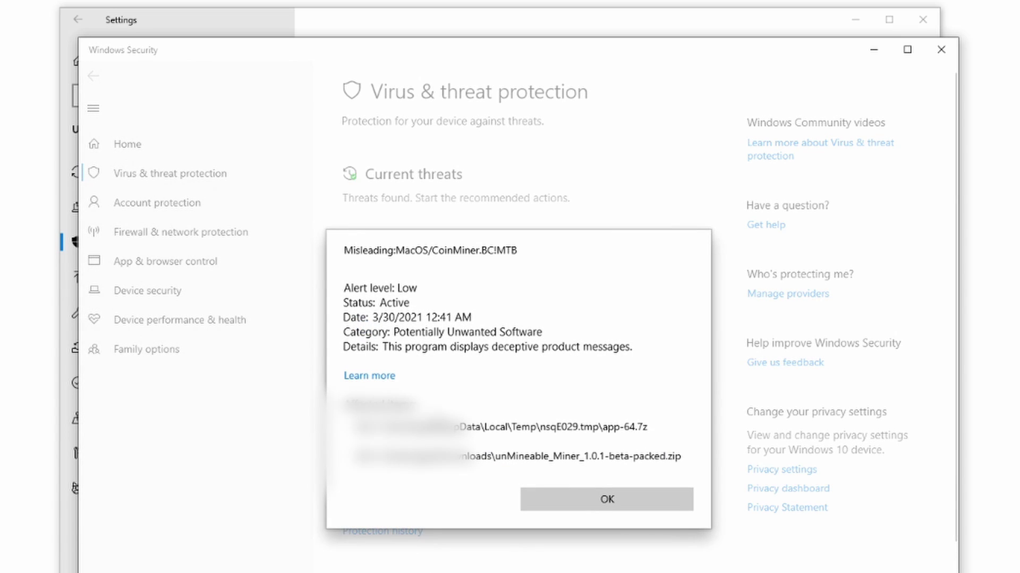
drag(484, 457, 668, 457)
click(510, 457)
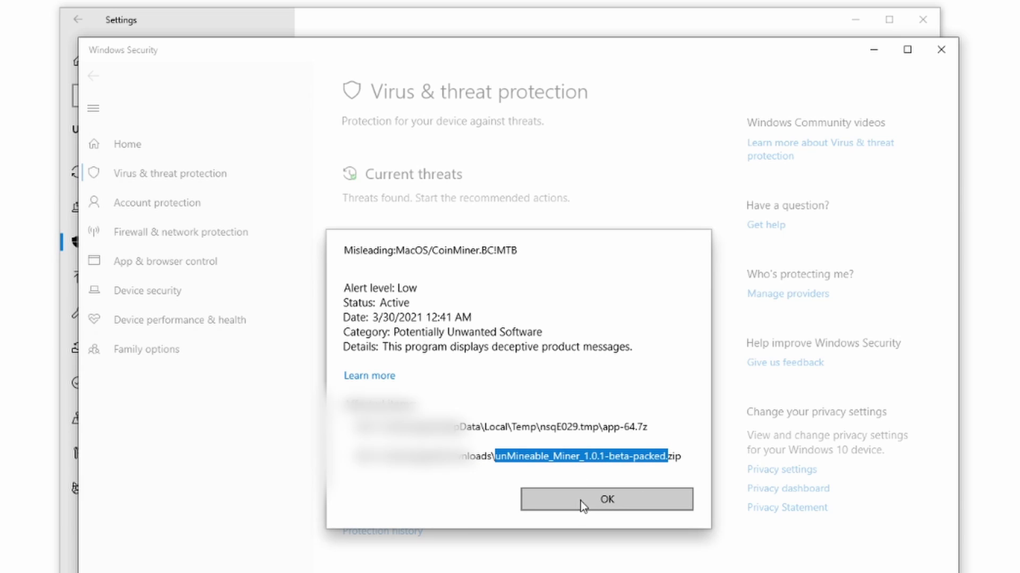
click(583, 504)
click(554, 269)
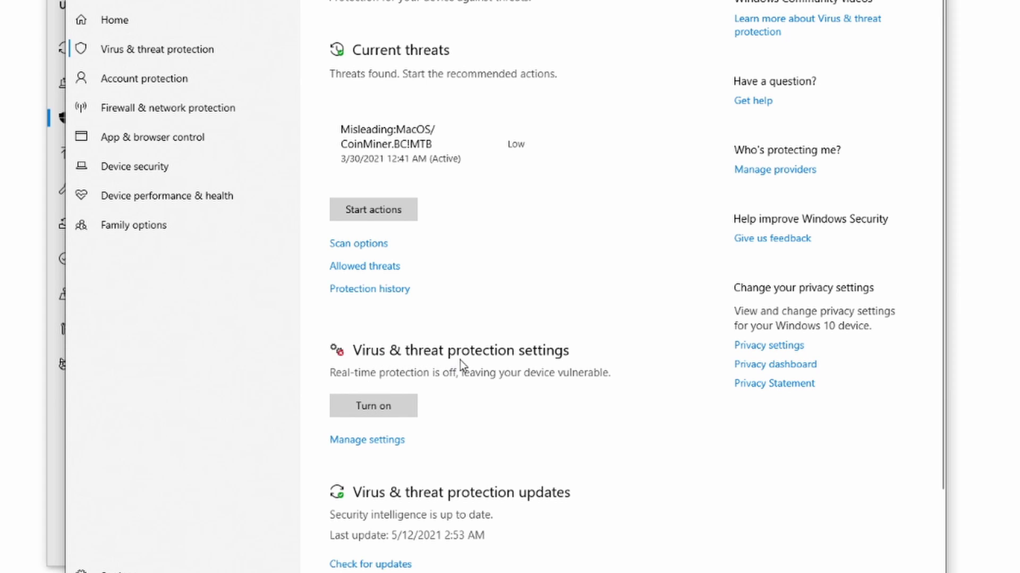
Turn Real-time protection Off under Virus & threat protection Manage settings
click(366, 441)
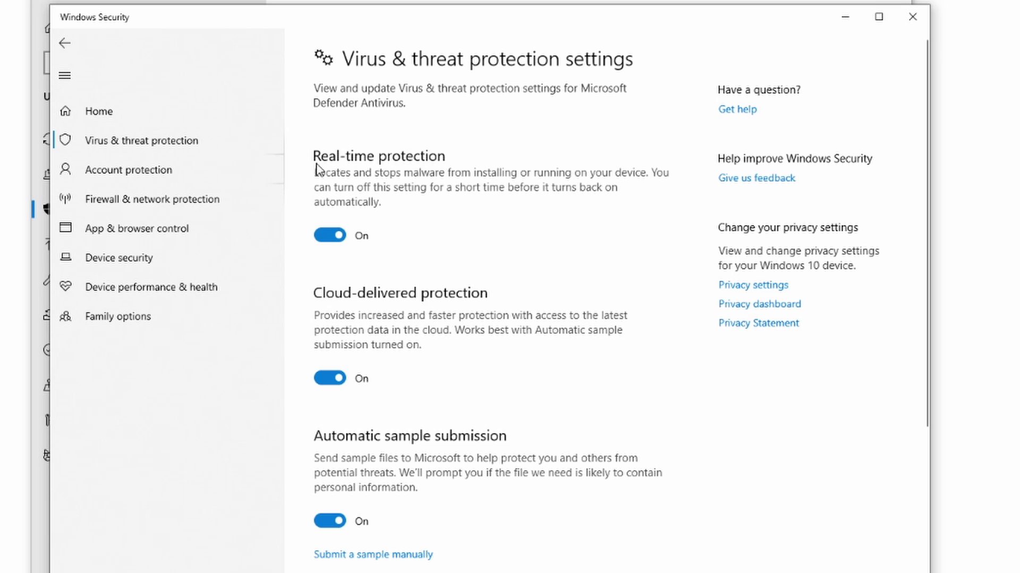
click(324, 239)
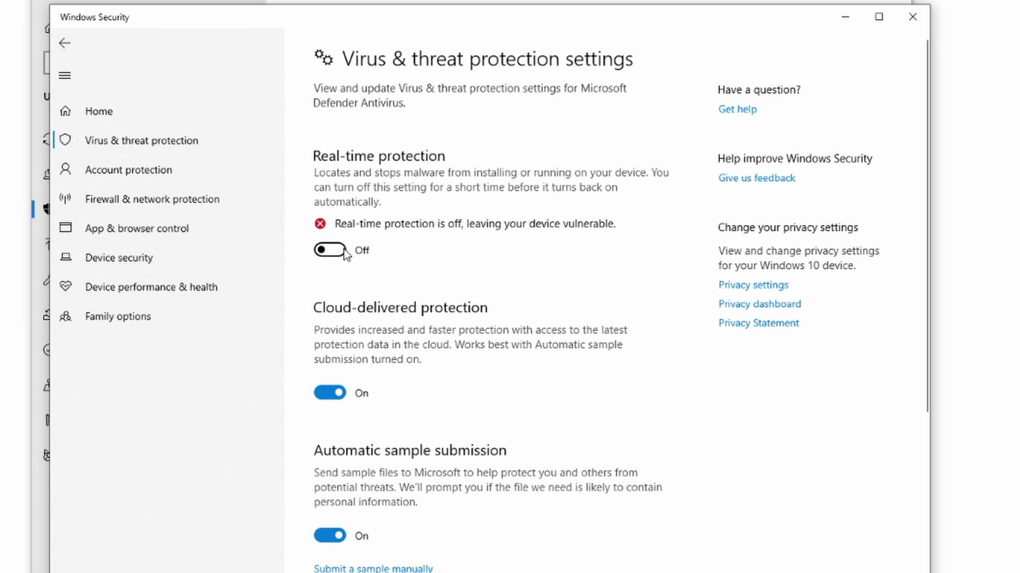
scroll(508, 381, down, 6)
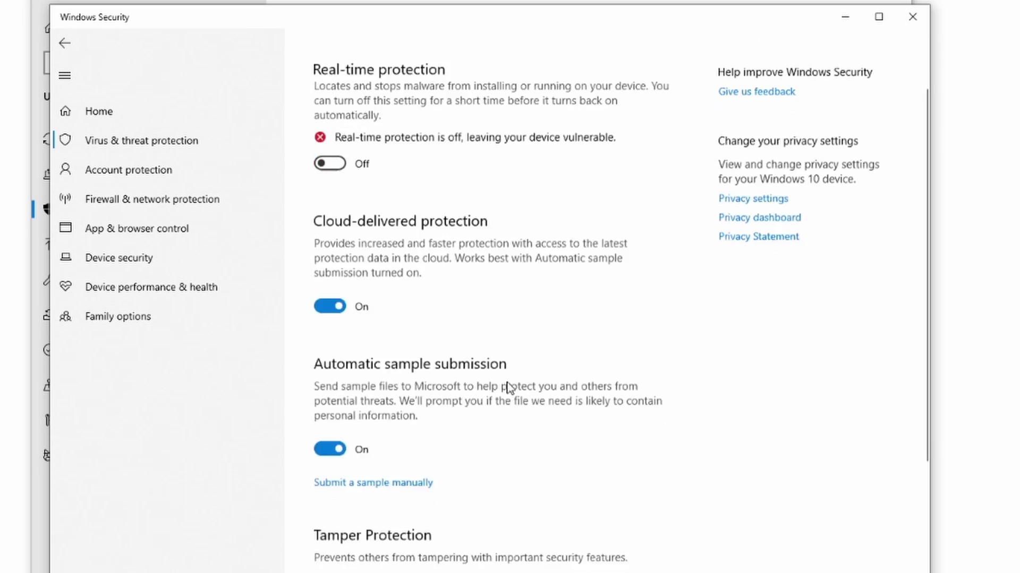
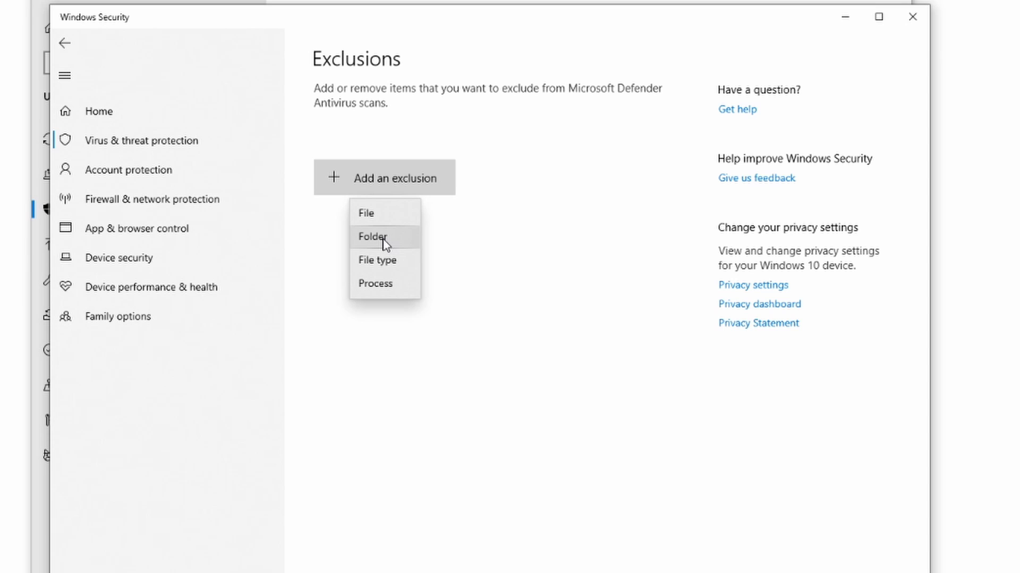
Add the Unmineable folder on the Desktop as a Defender folder exclusion
click(385, 244)
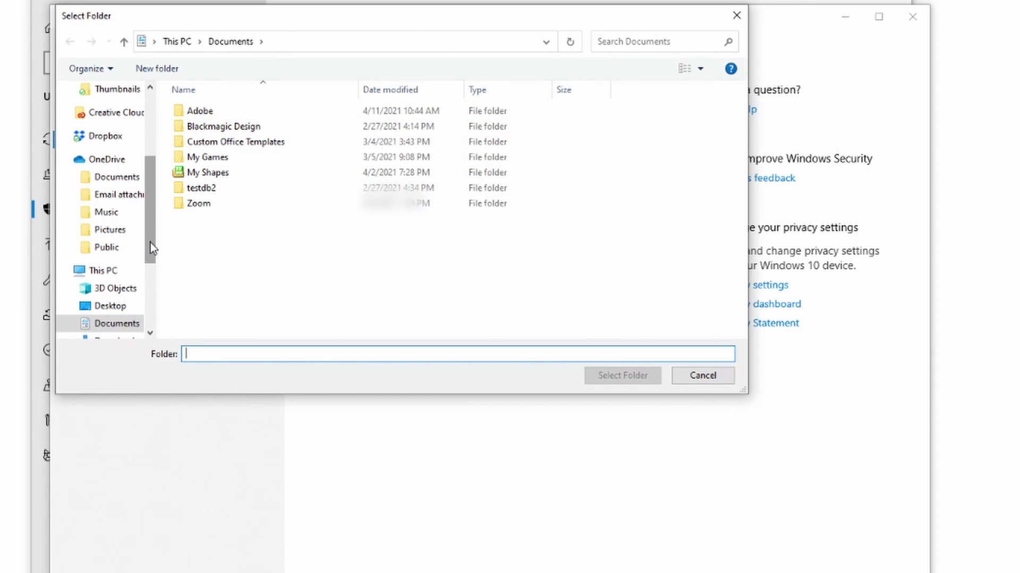
click(113, 308)
click(296, 122)
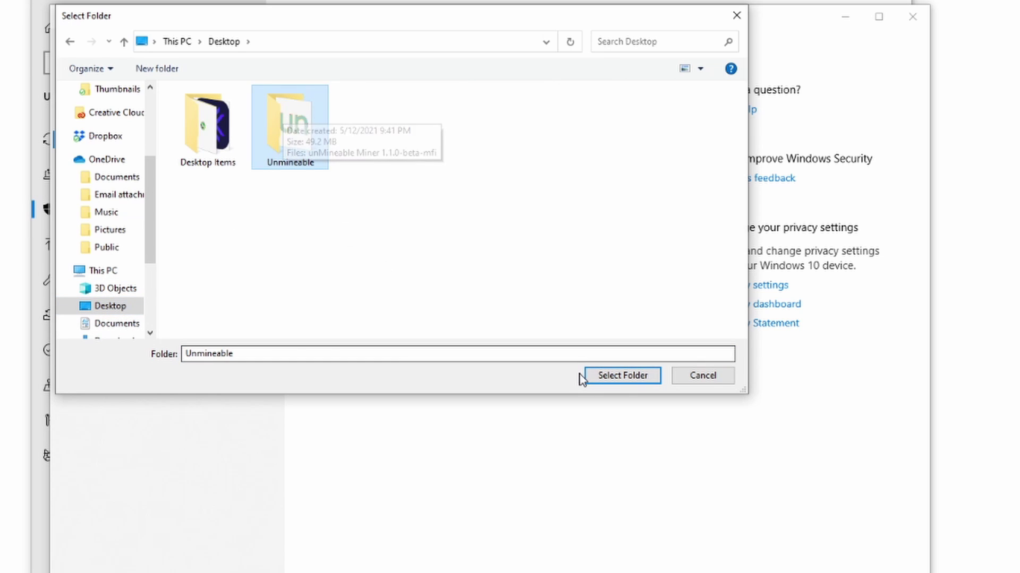
click(621, 380)
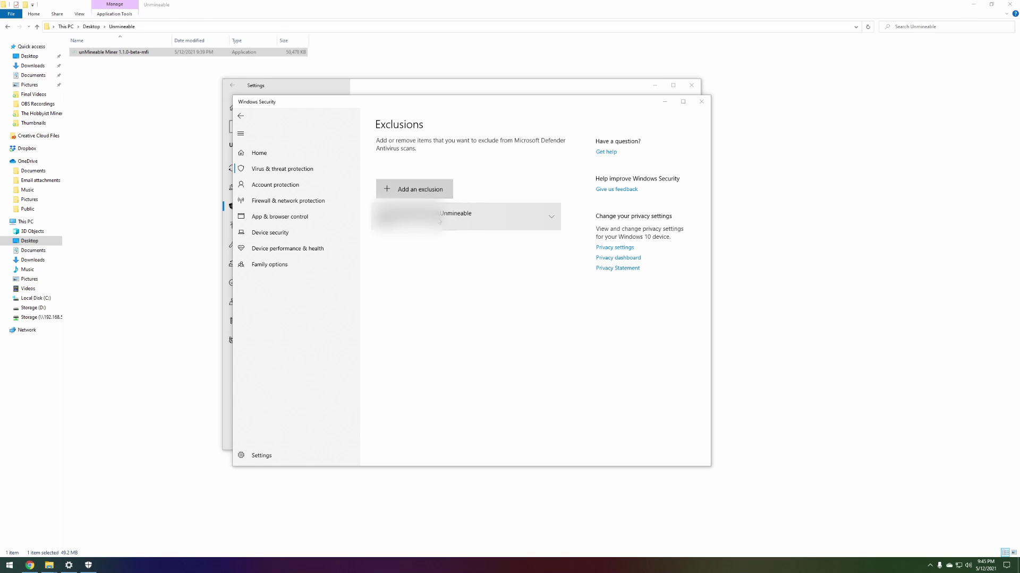
Add the unMineable Miner exe in Desktop\Unmineable as a file exclusion, then return to protection settings
click(440, 191)
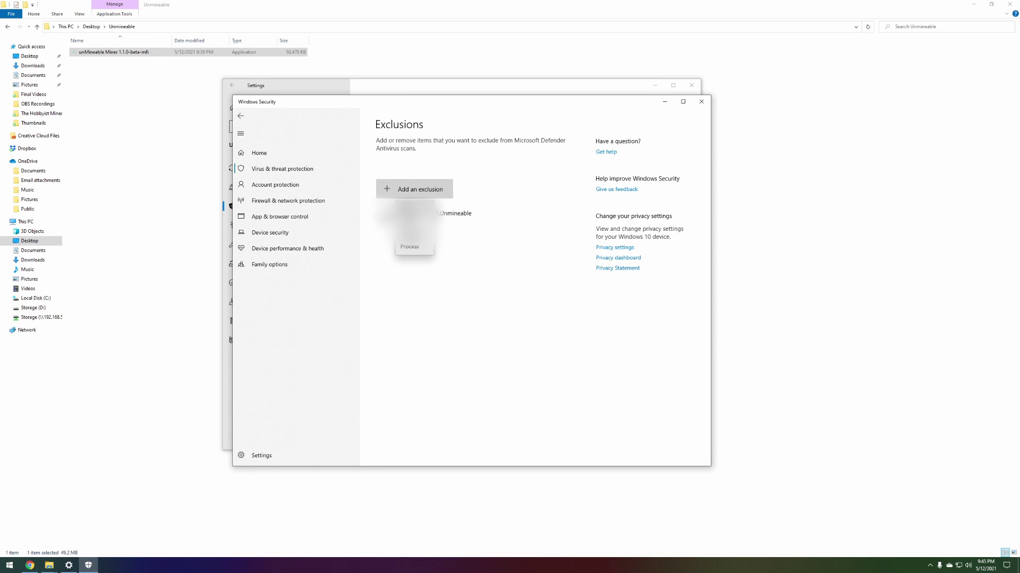
click(414, 213)
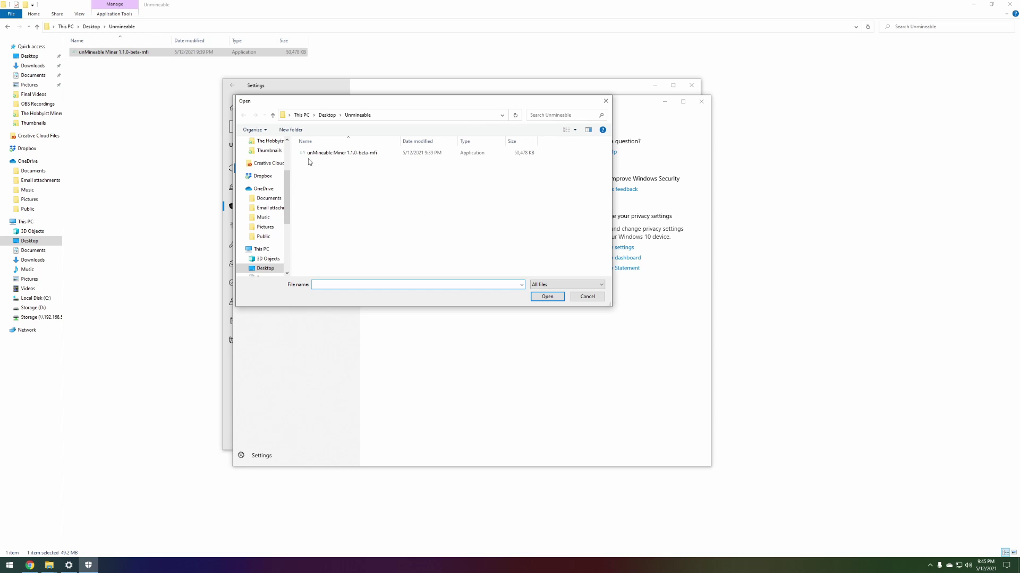
click(328, 117)
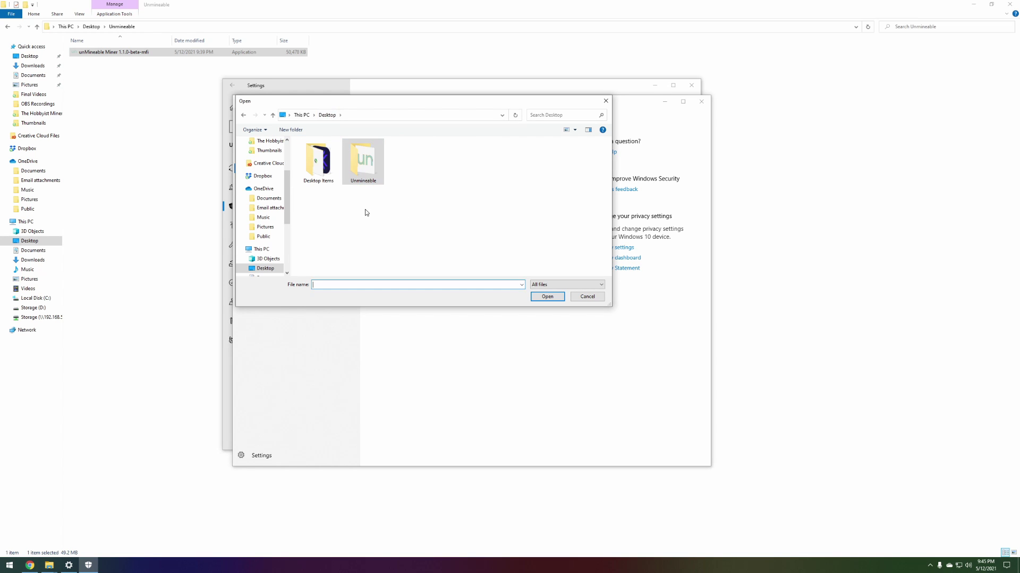
double_click(363, 163)
click(333, 155)
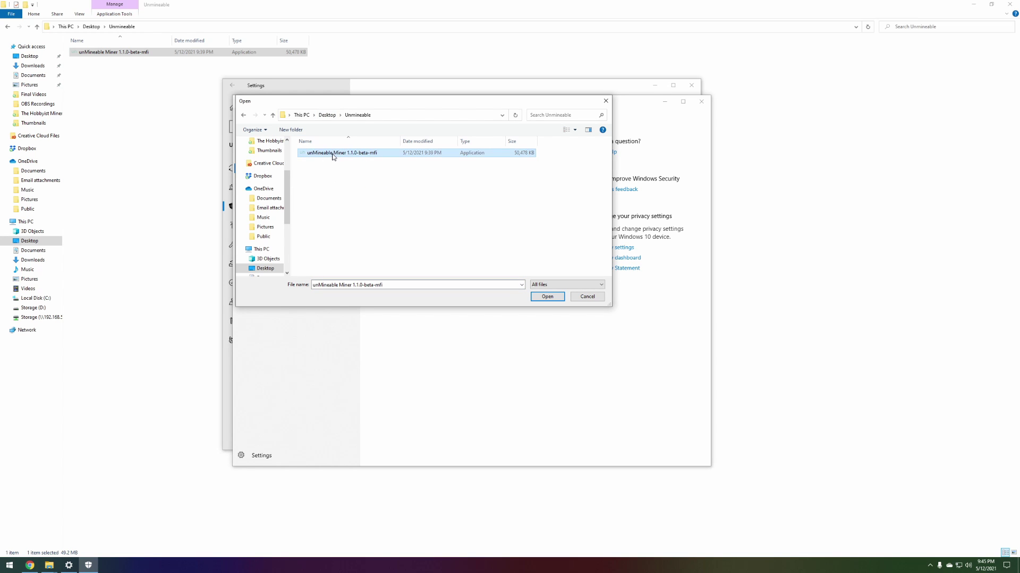
click(547, 296)
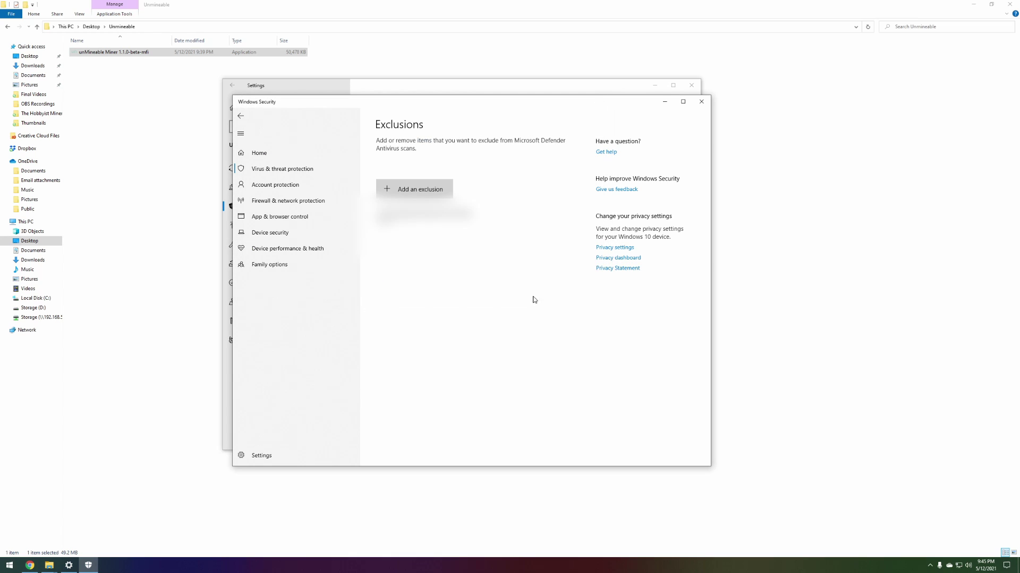
click(245, 118)
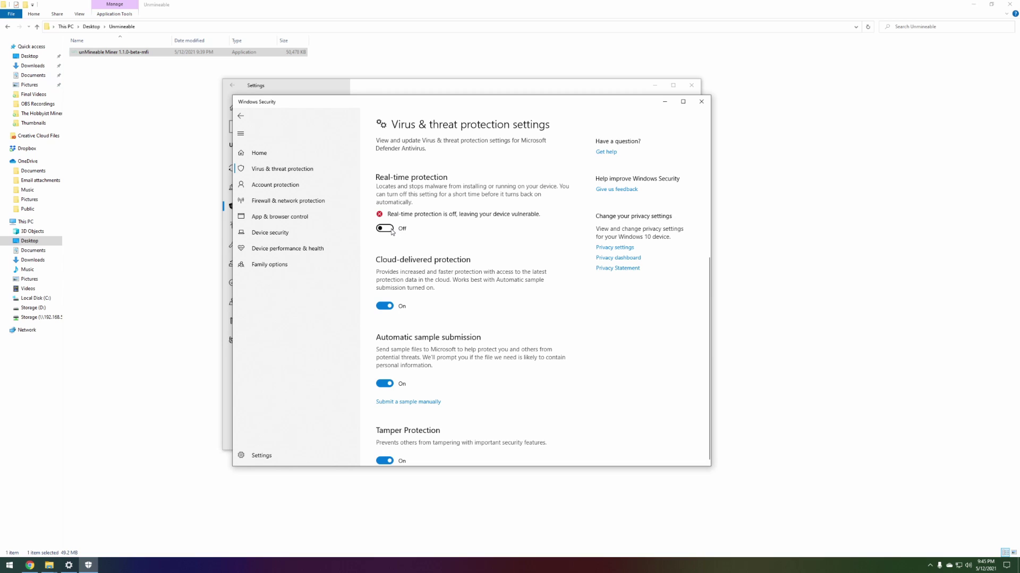
scroll(390, 231, down, 5)
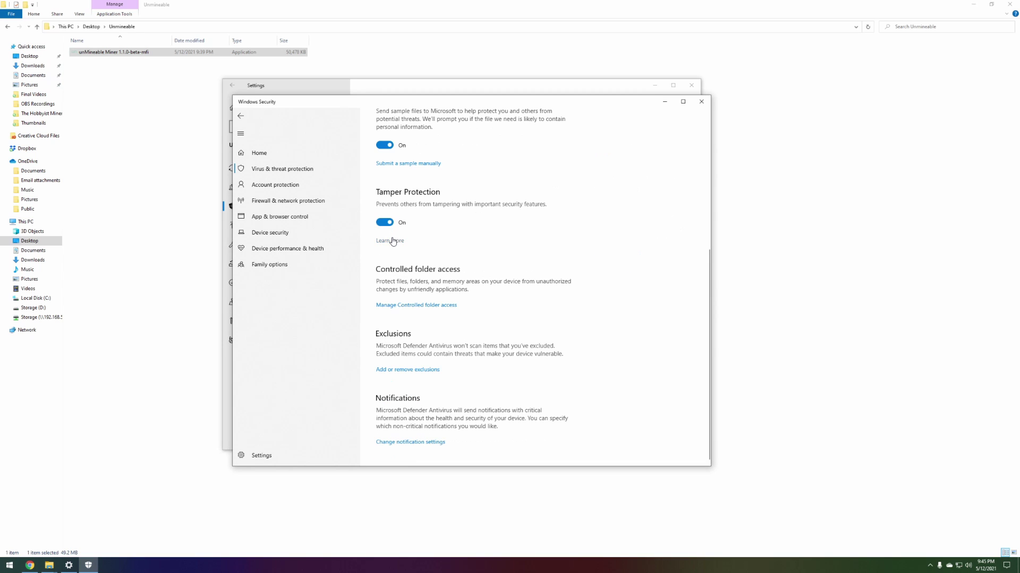
Close Windows Security and Settings, then launch the unMineable Miner exe from Desktop\Unmineable
click(700, 105)
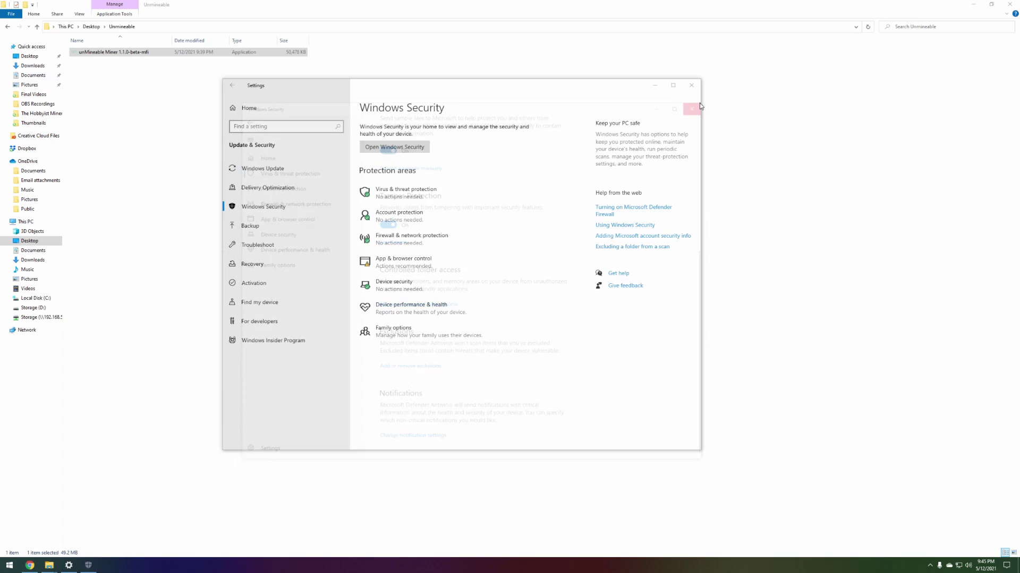
click(691, 86)
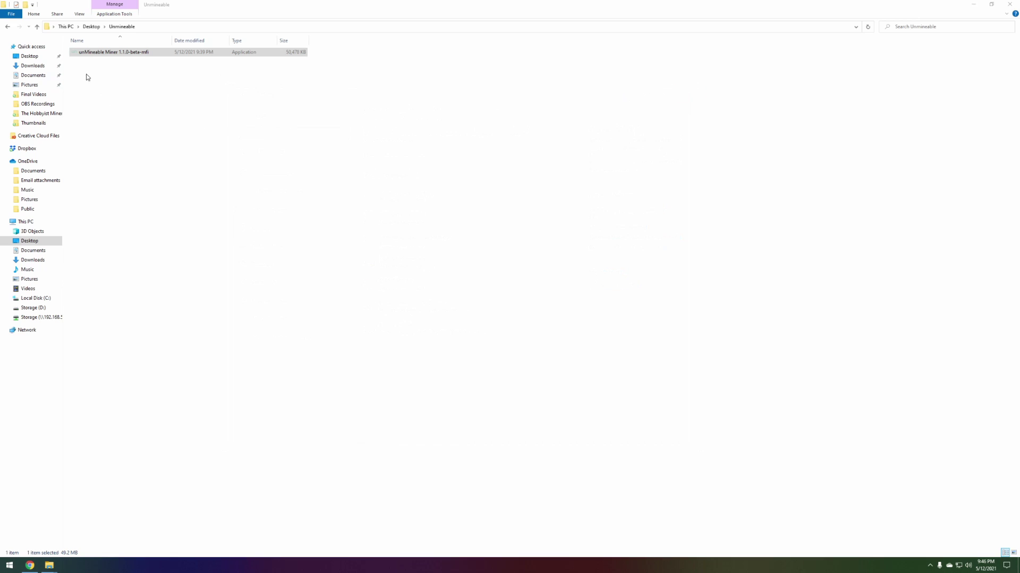
click(85, 27)
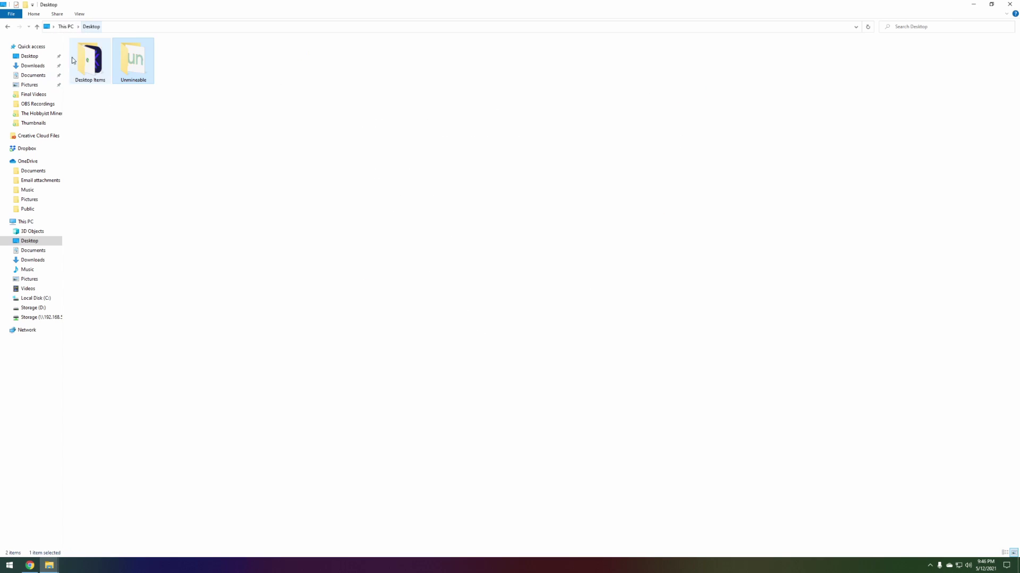
double_click(137, 70)
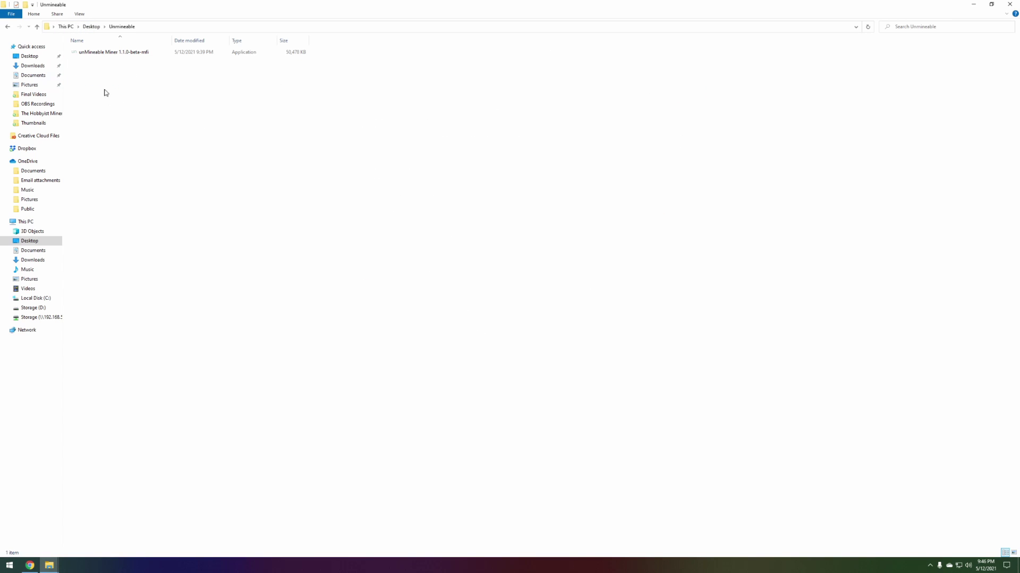
click(106, 53)
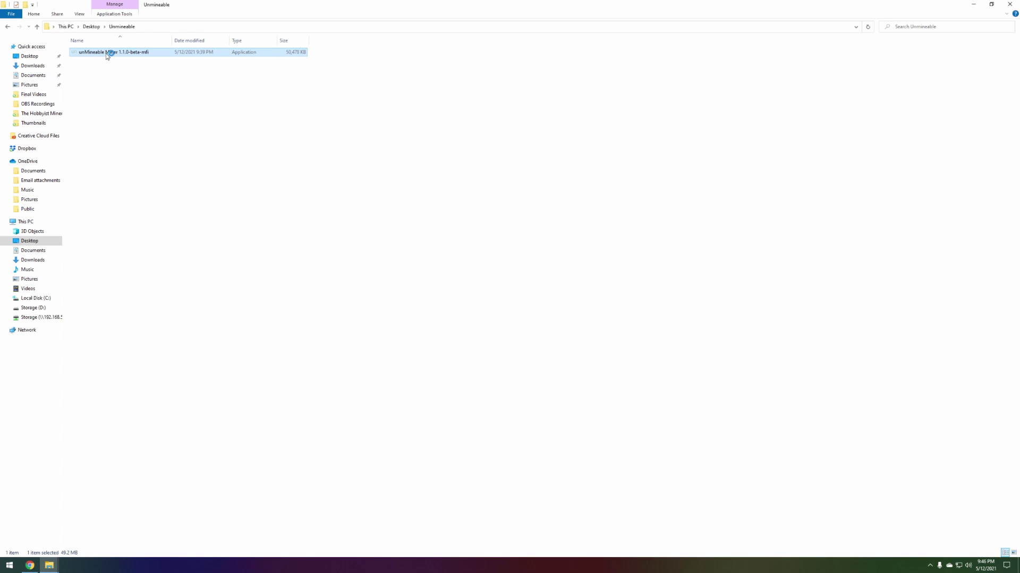
double_click(106, 53)
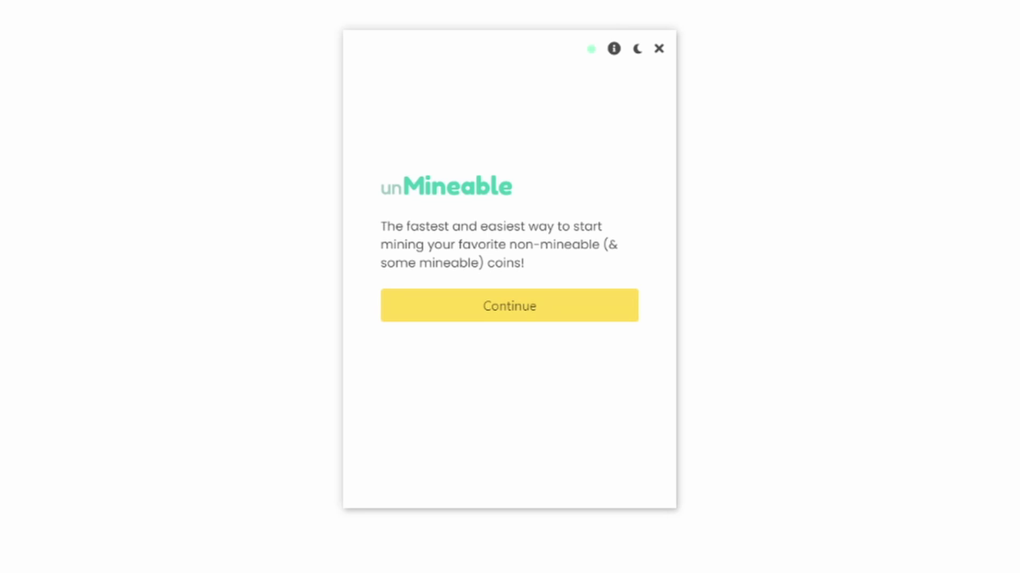
Keep GPU mining, choose Dogecoin (DOGE) from the coin list, and paste the DOGE wallet address
click(548, 314)
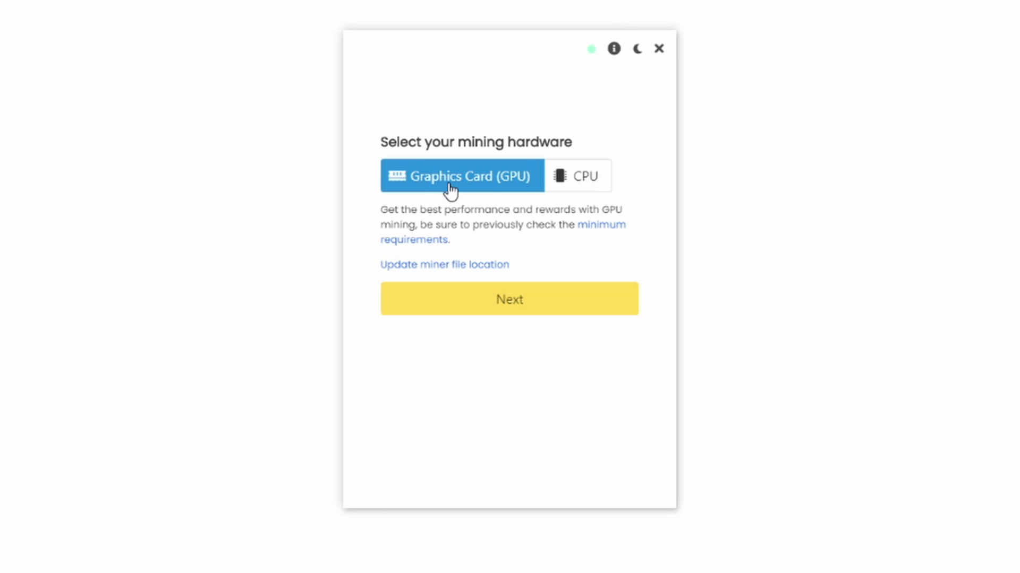
click(518, 300)
click(518, 177)
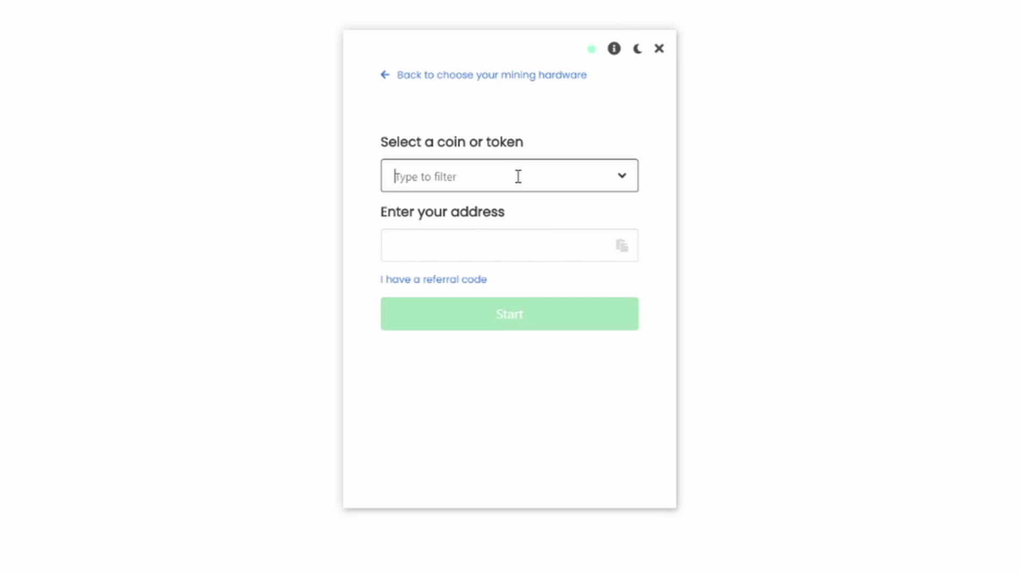
click(592, 178)
text(d)
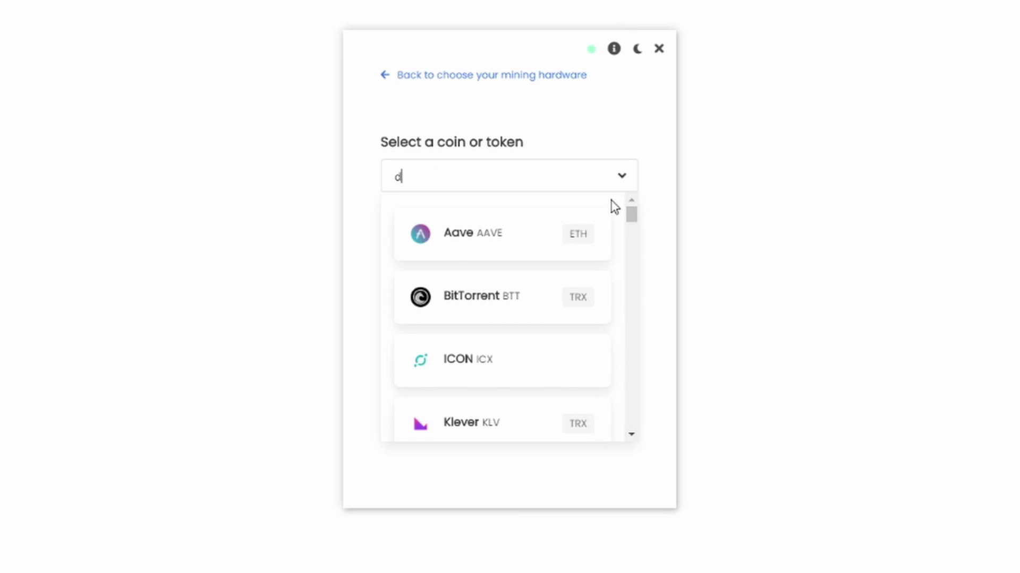
text(o)
click(538, 242)
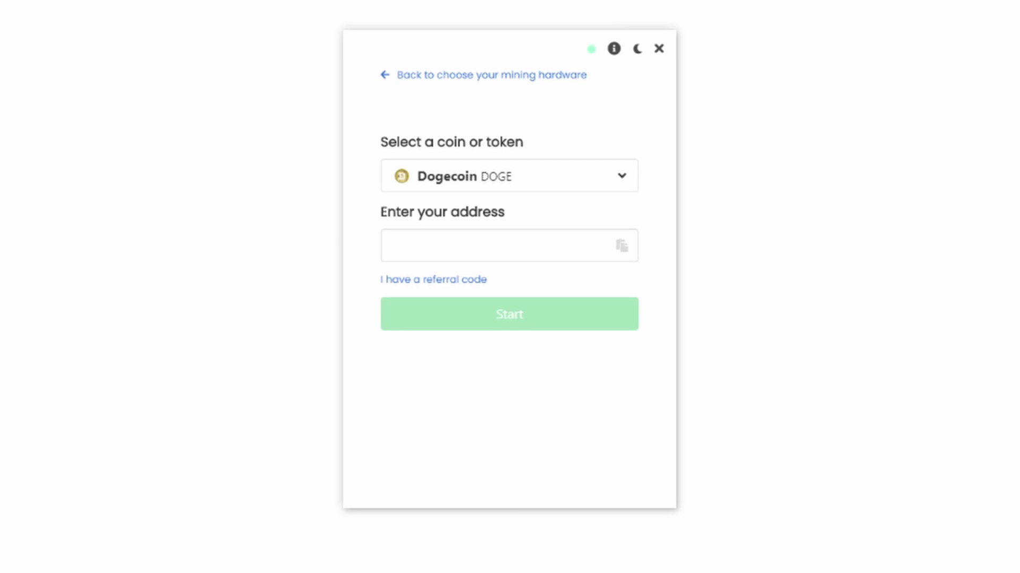
click(441, 251)
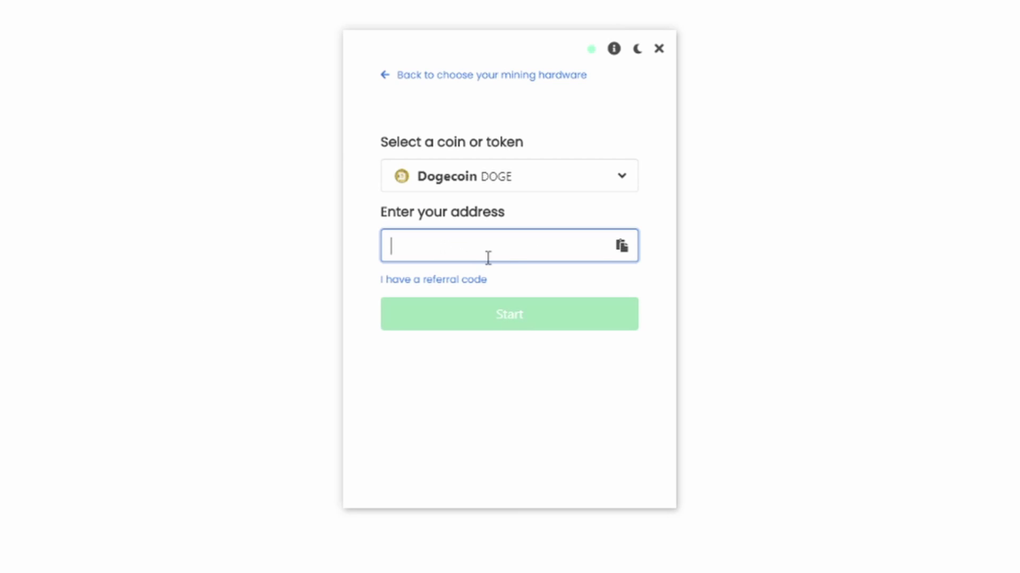
key(ctrl+v)
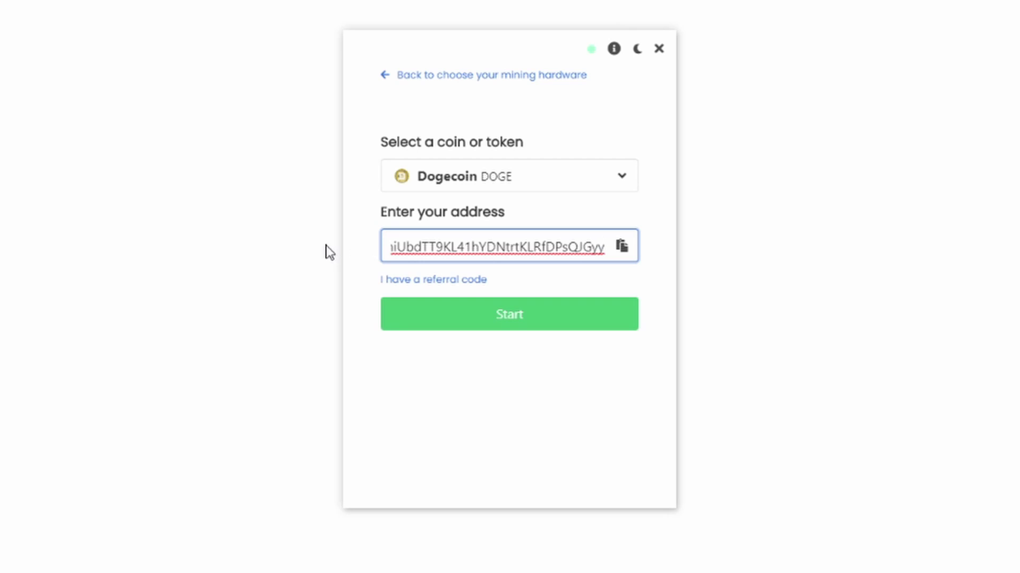
Start mining and let the miner through the firewall on private and public networks
click(523, 319)
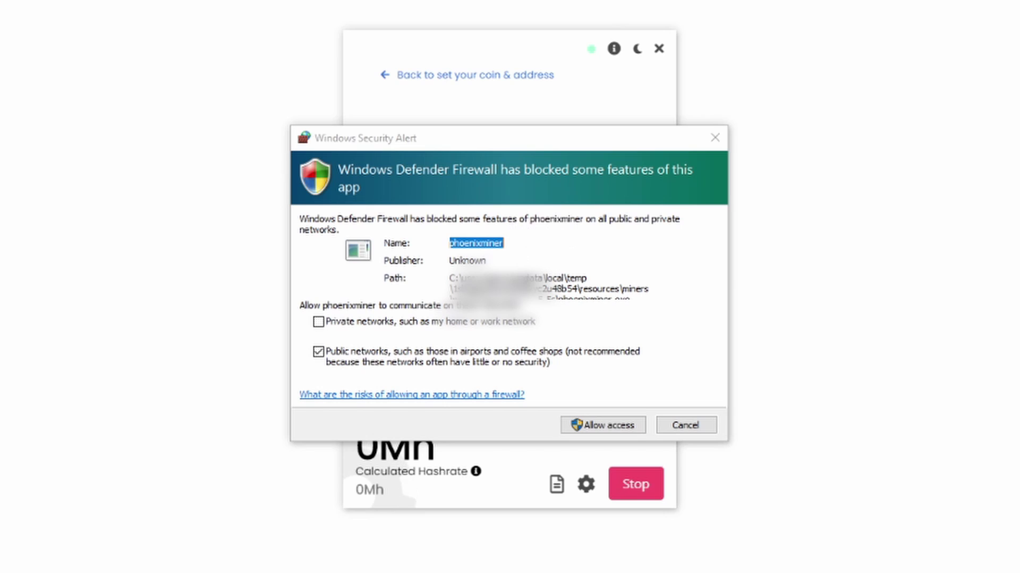
click(319, 323)
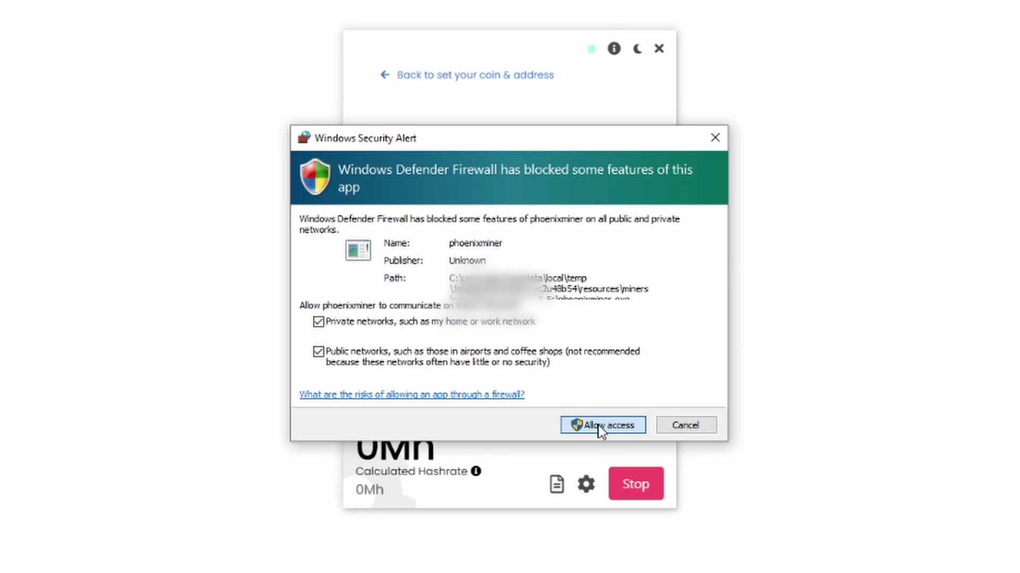
click(598, 425)
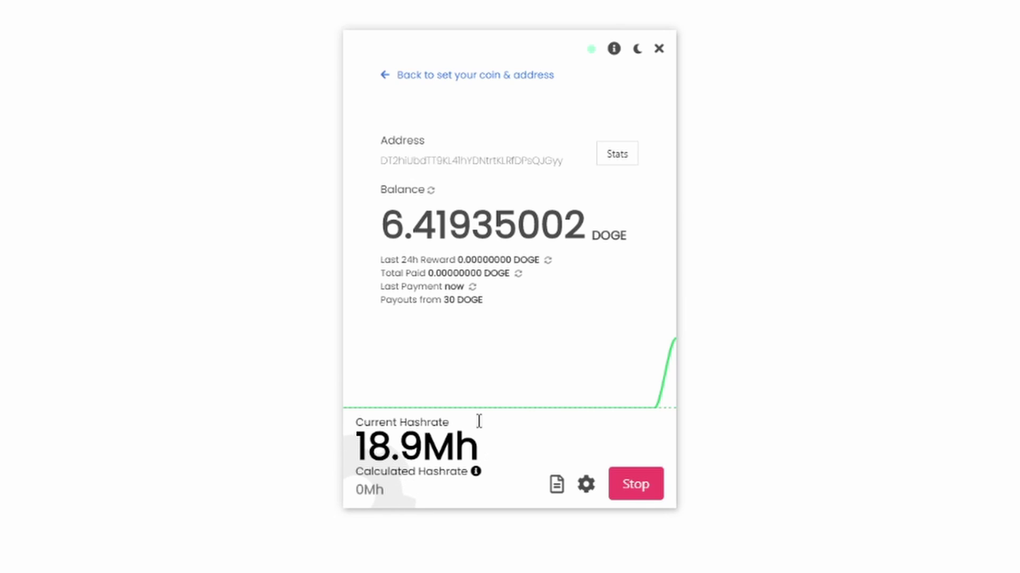
Stop the Dogecoin mining once the hashrate has reached about 18.9Mh
mouse_move(478, 384)
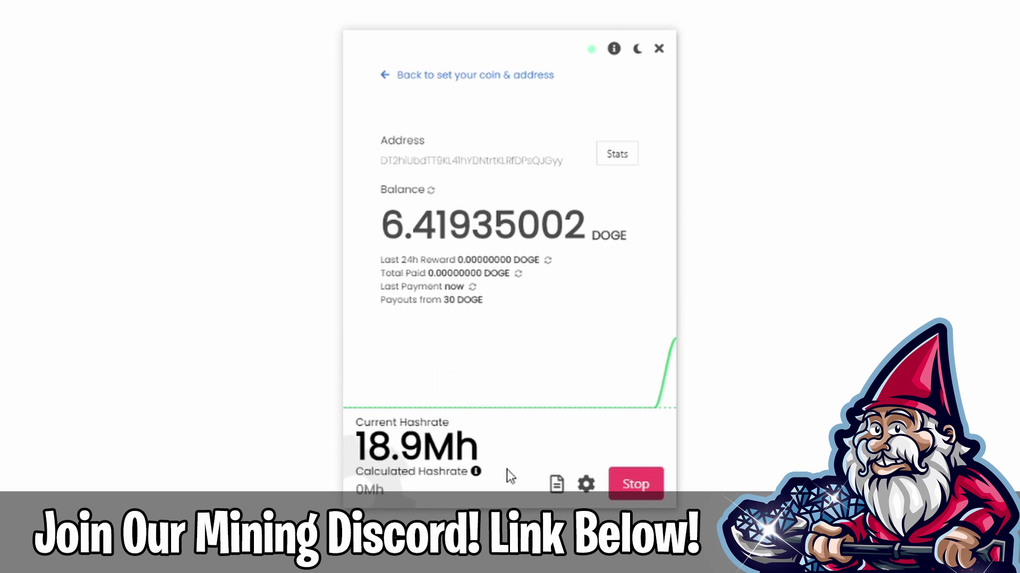
click(637, 486)
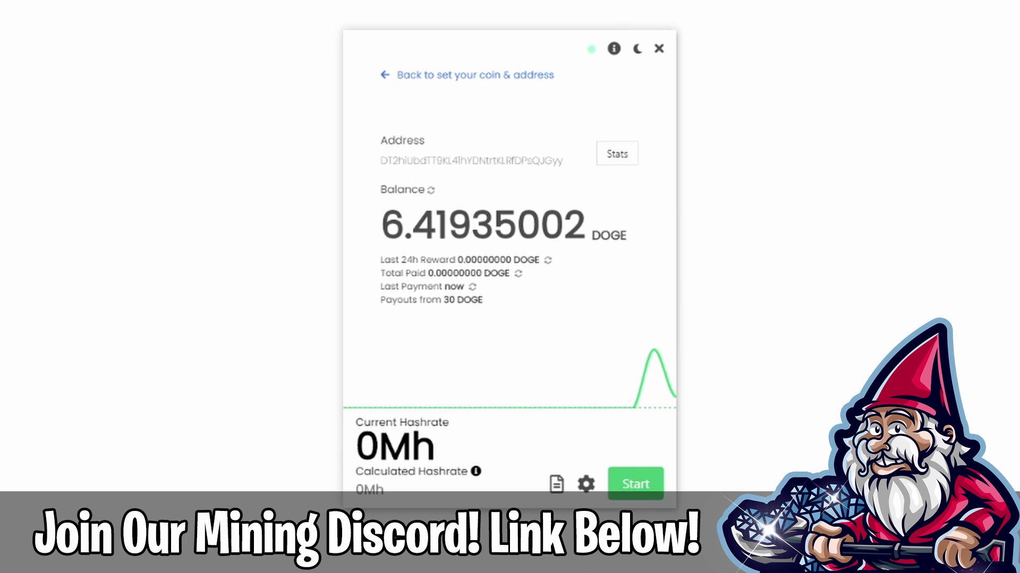
Switch the mining hardware to CPU and pick Ethereum from the filtered coin list
click(401, 80)
click(413, 79)
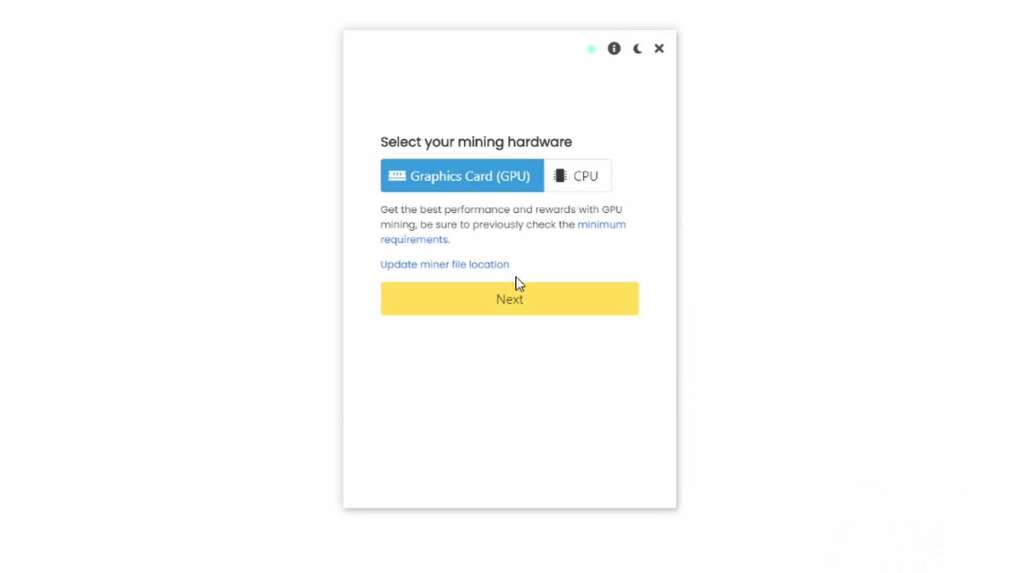
click(585, 186)
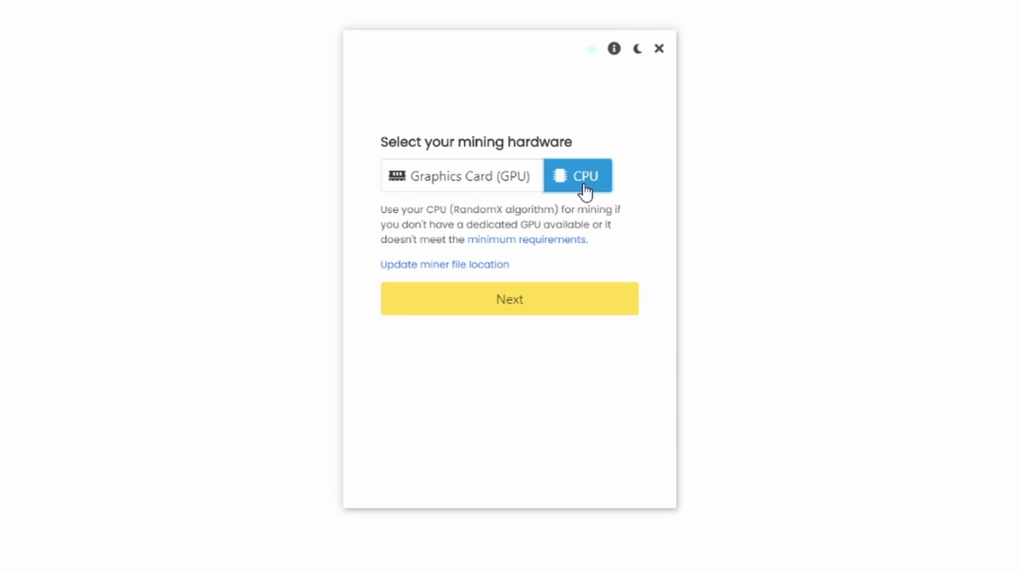
click(530, 310)
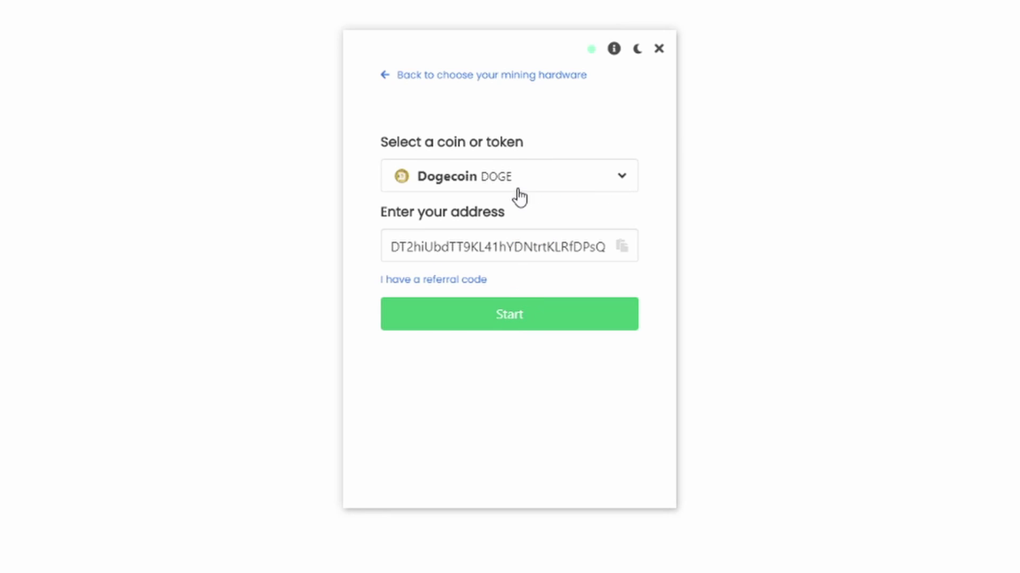
click(622, 181)
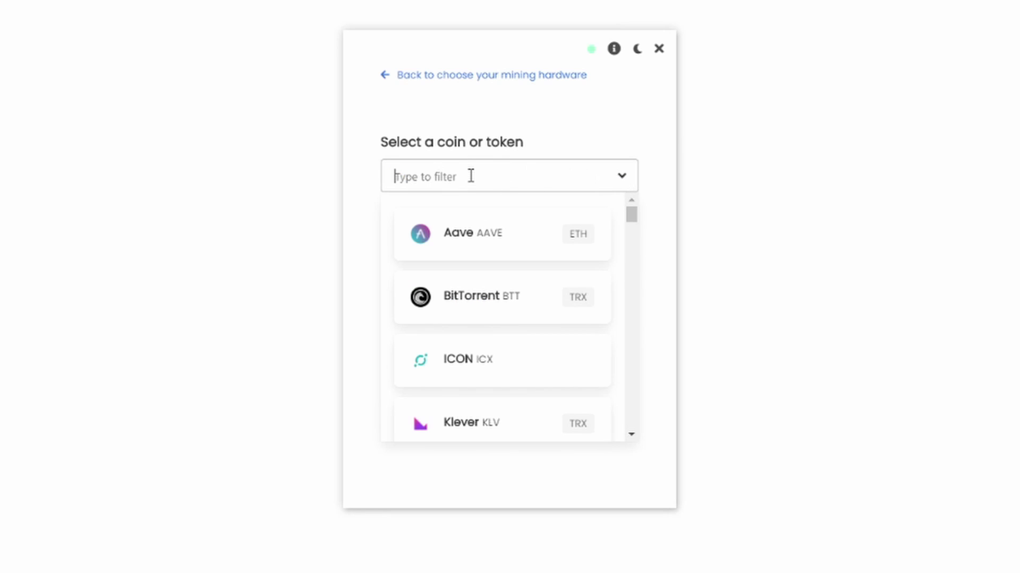
text(ethj)
key(BackSpace)
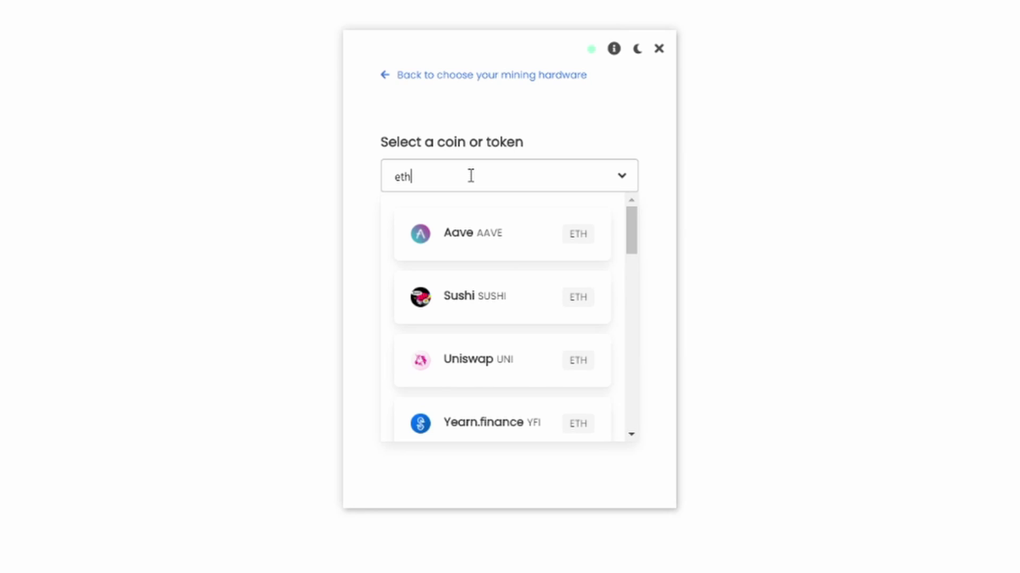
scroll(482, 214, down, 8)
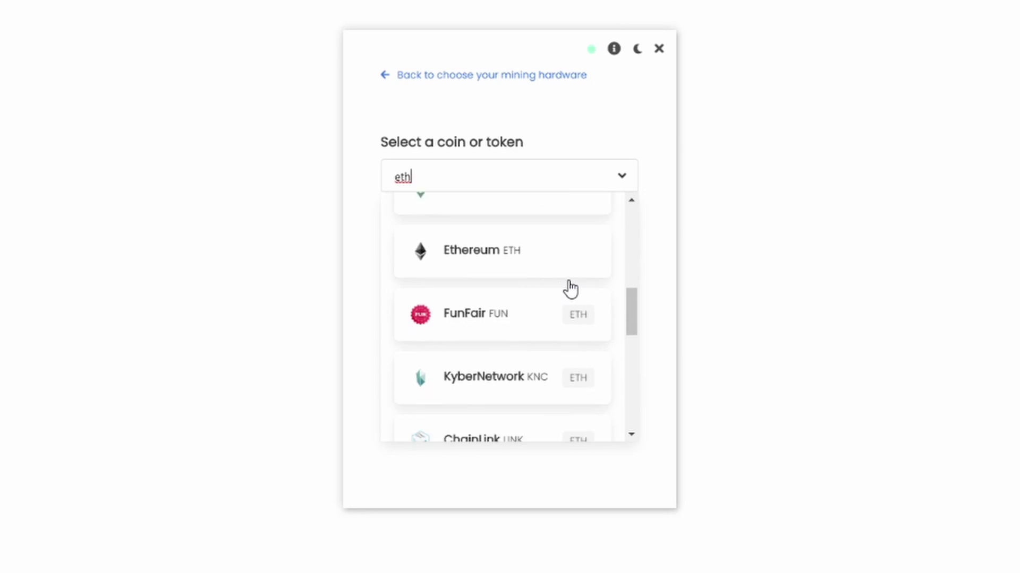
scroll(572, 288, down, 3)
scroll(503, 323, up, 3)
click(501, 265)
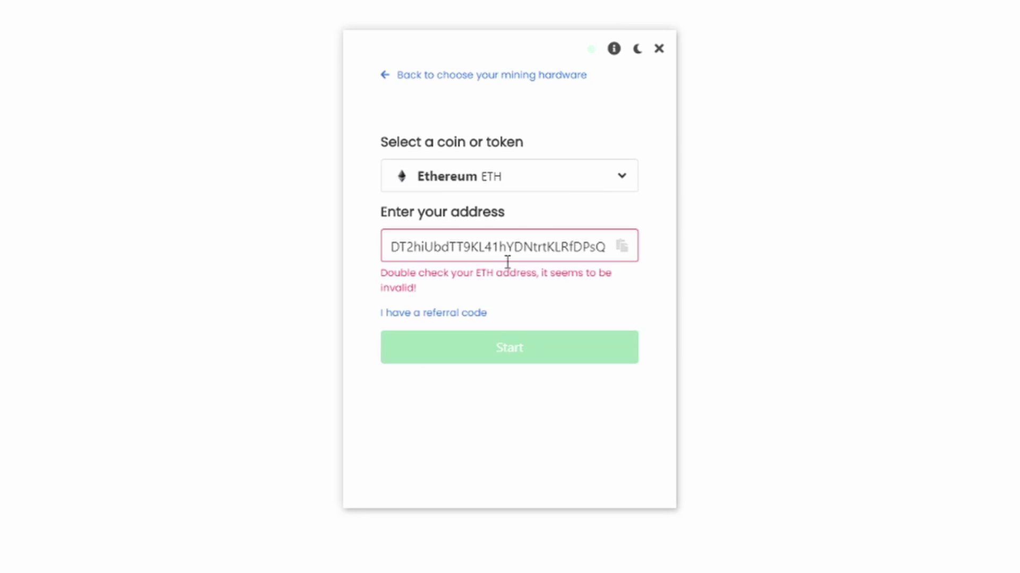
Replace the Dogecoin address with the Ethereum payout address and start CPU mining
double_click(556, 244)
key(BackSpace)
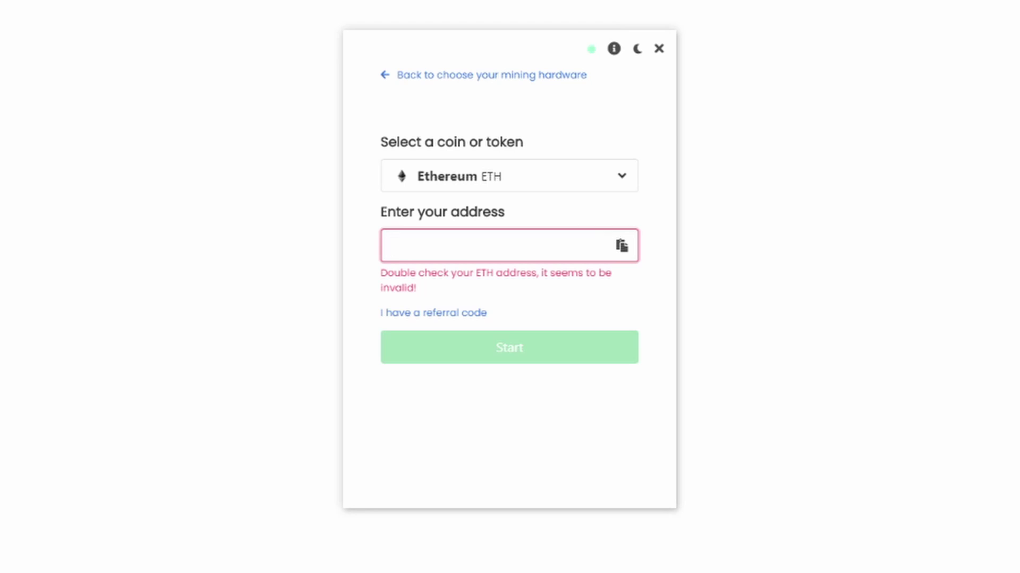
click(478, 243)
click(527, 352)
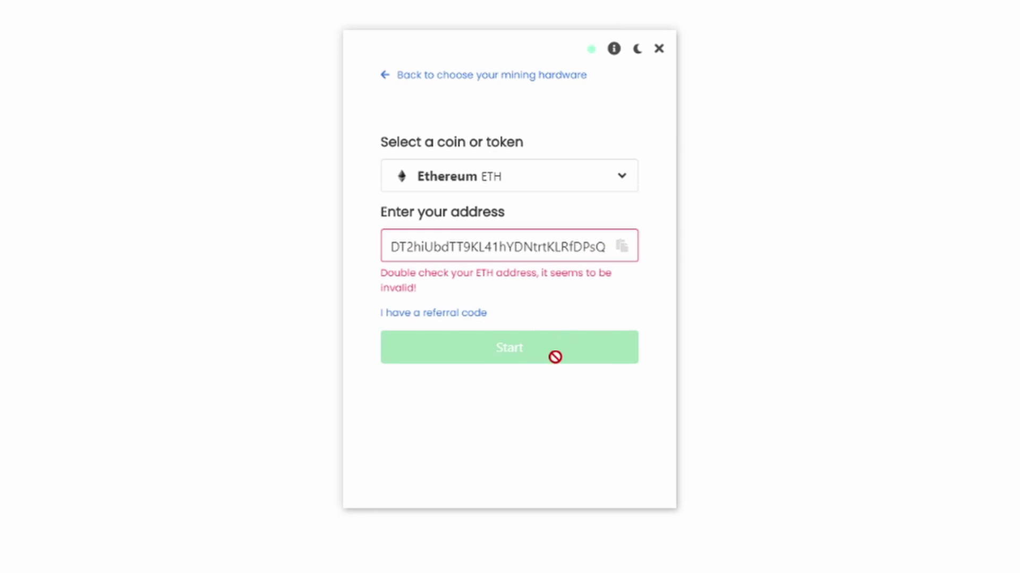
double_click(548, 235)
key(BackSpace)
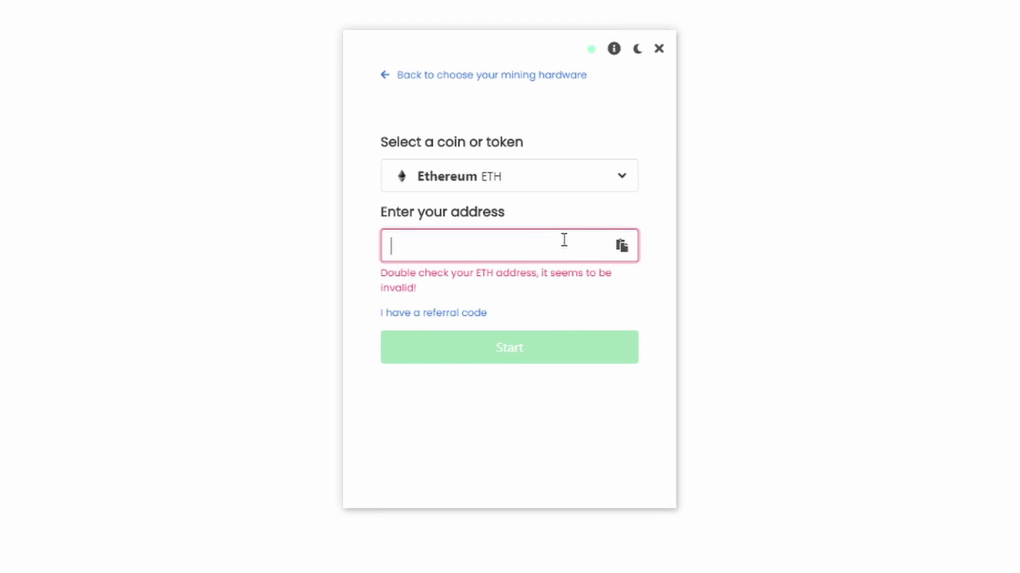
click(658, 285)
click(467, 251)
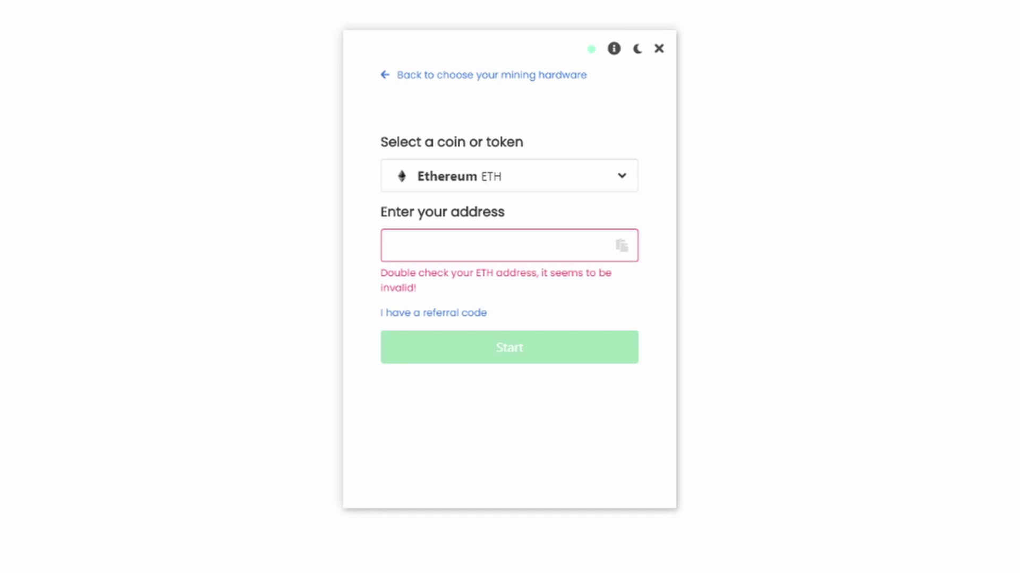
click(541, 257)
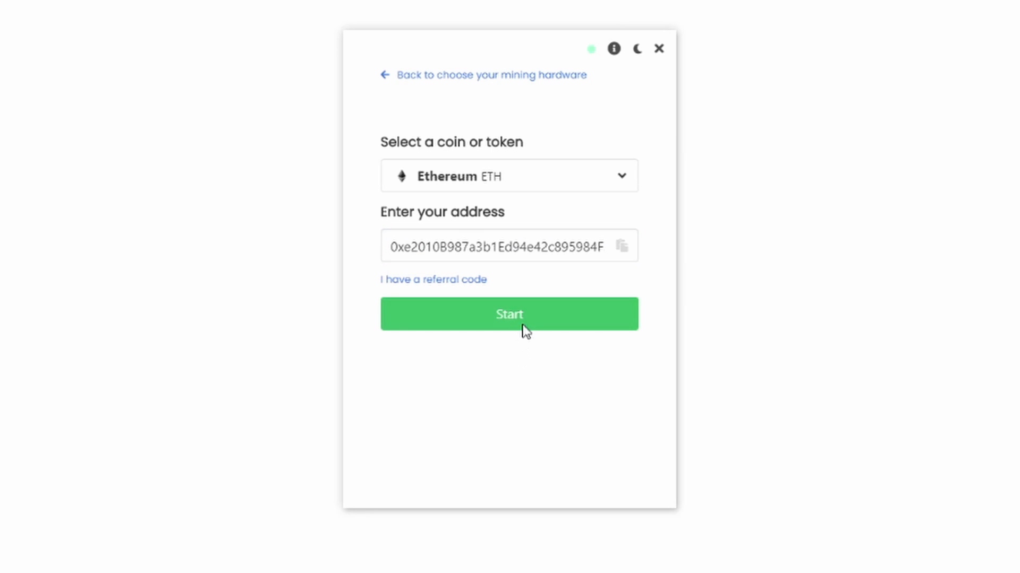
click(521, 327)
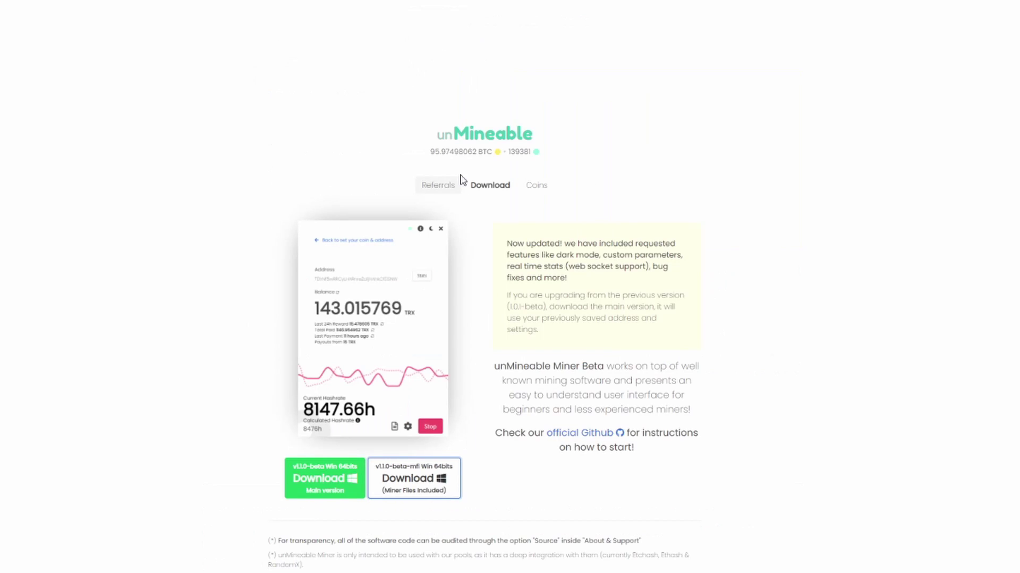
Go back to the unMineable home page and open the Dogecoin mining page from the coin grid
click(483, 140)
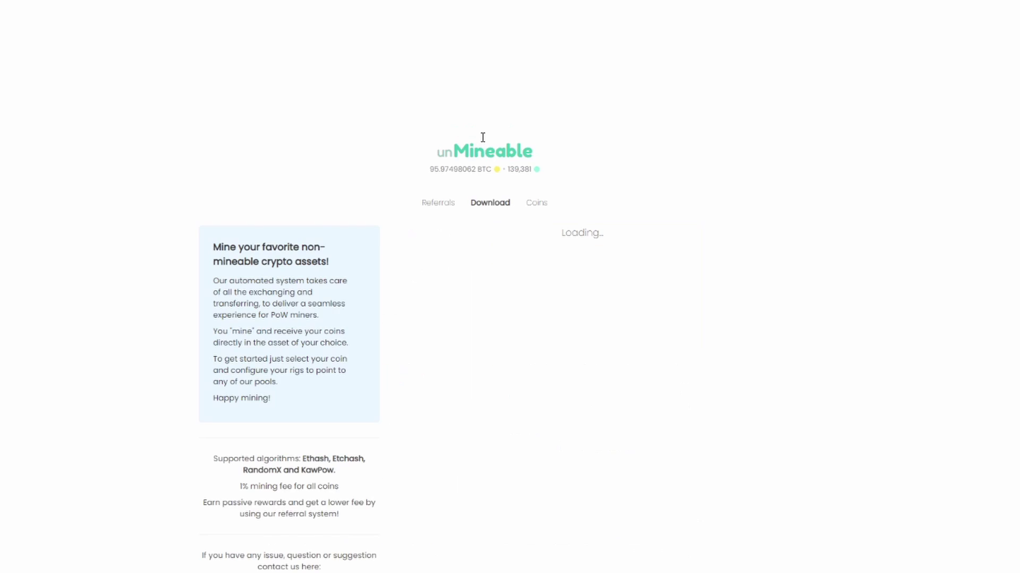
scroll(478, 186, down, 2)
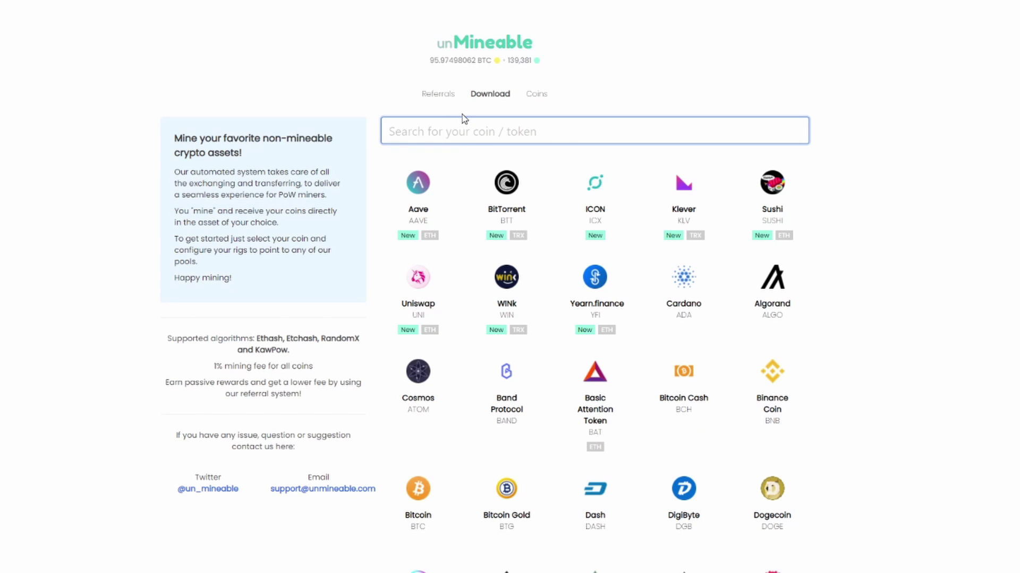
click(775, 488)
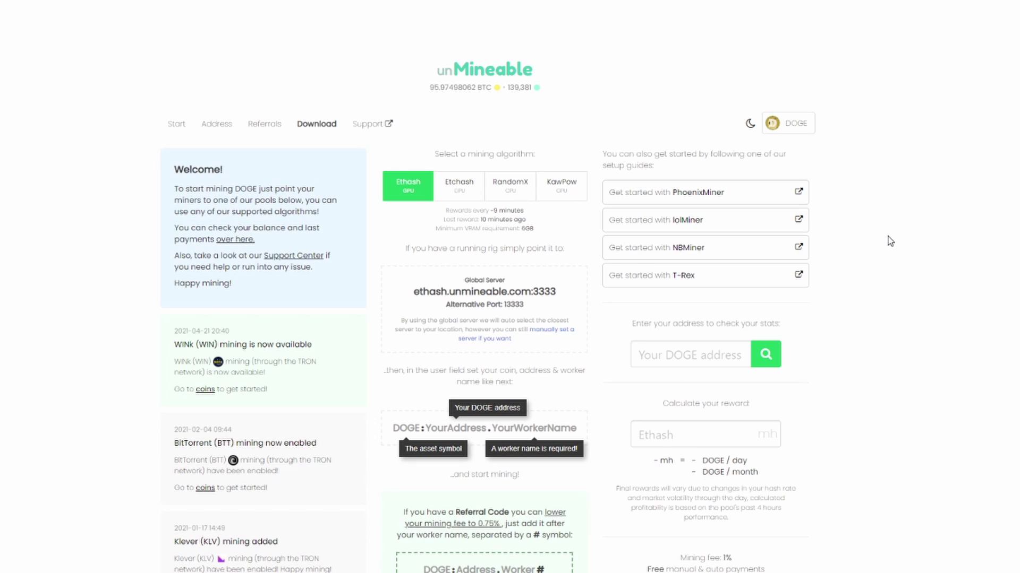